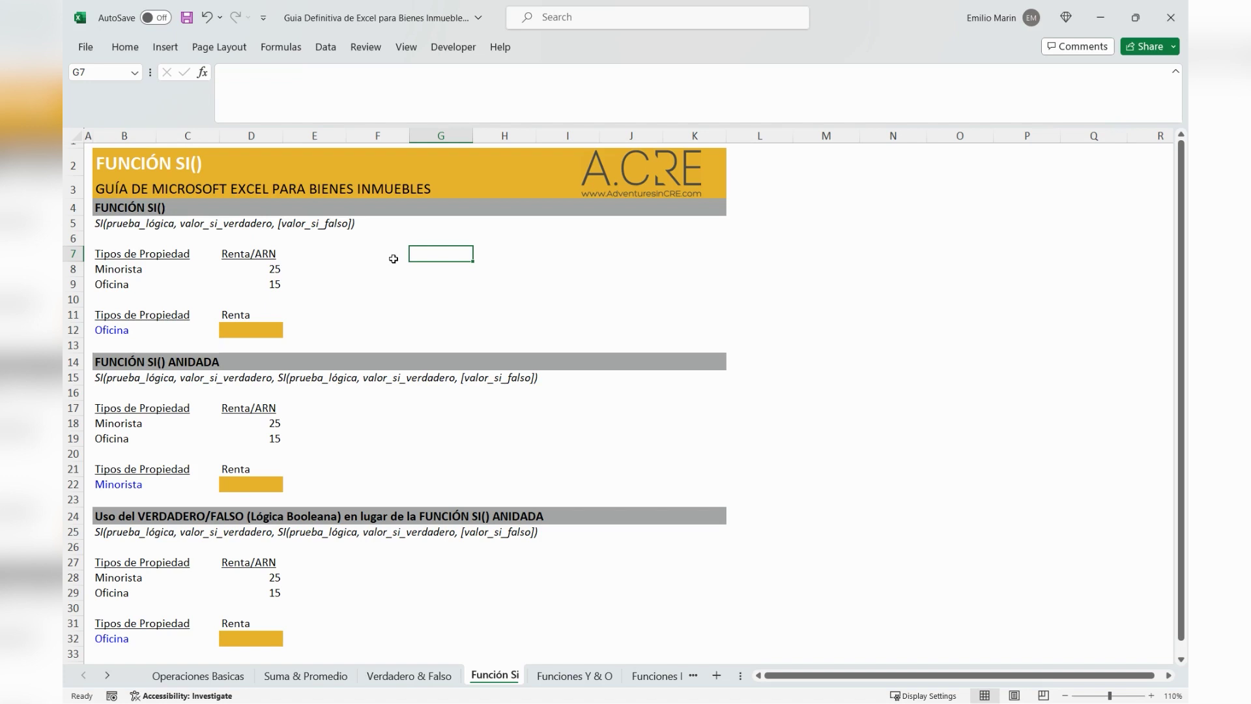
Examine the SI function syntax, the rents listed per property type, and the property type chosen in B12.
click(121, 228)
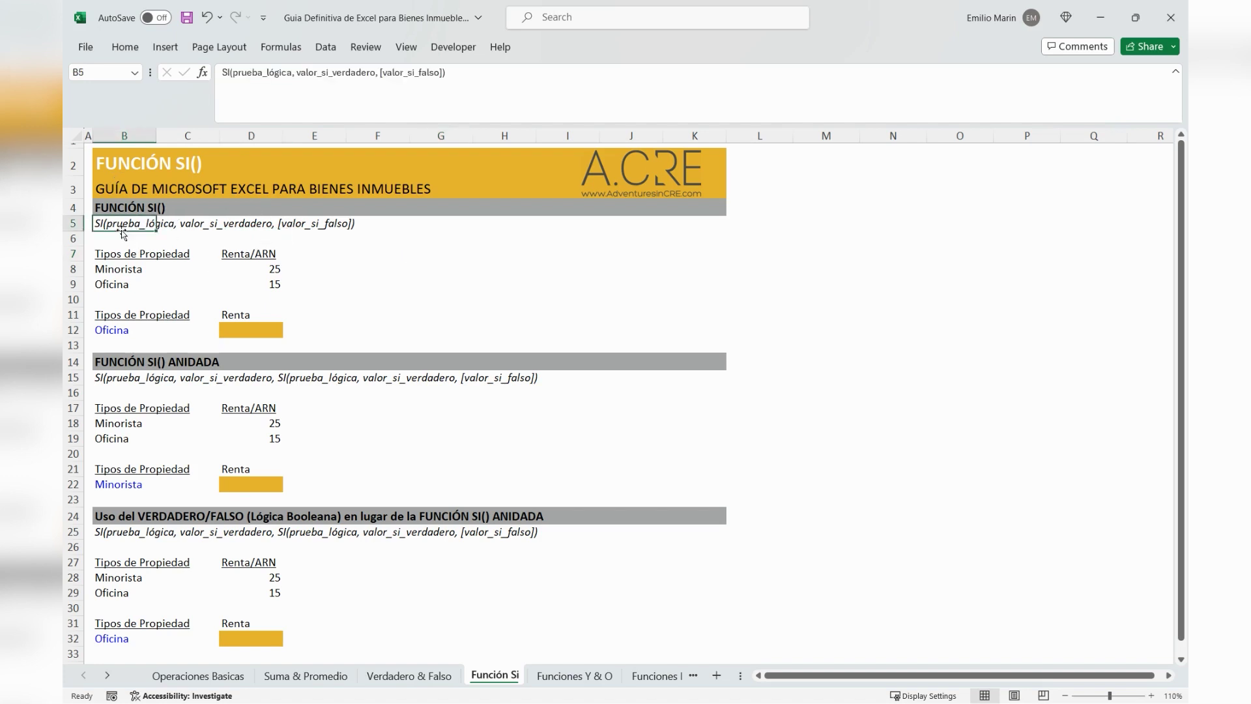
click(209, 252)
click(310, 251)
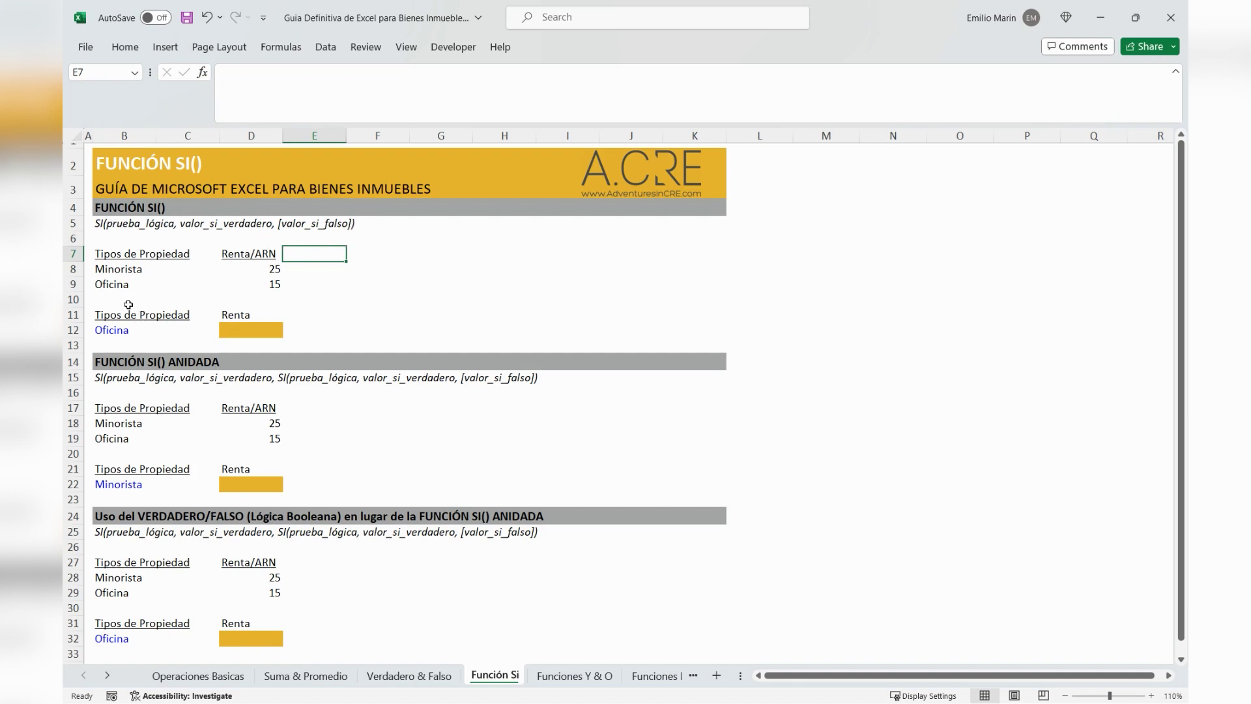
click(251, 330)
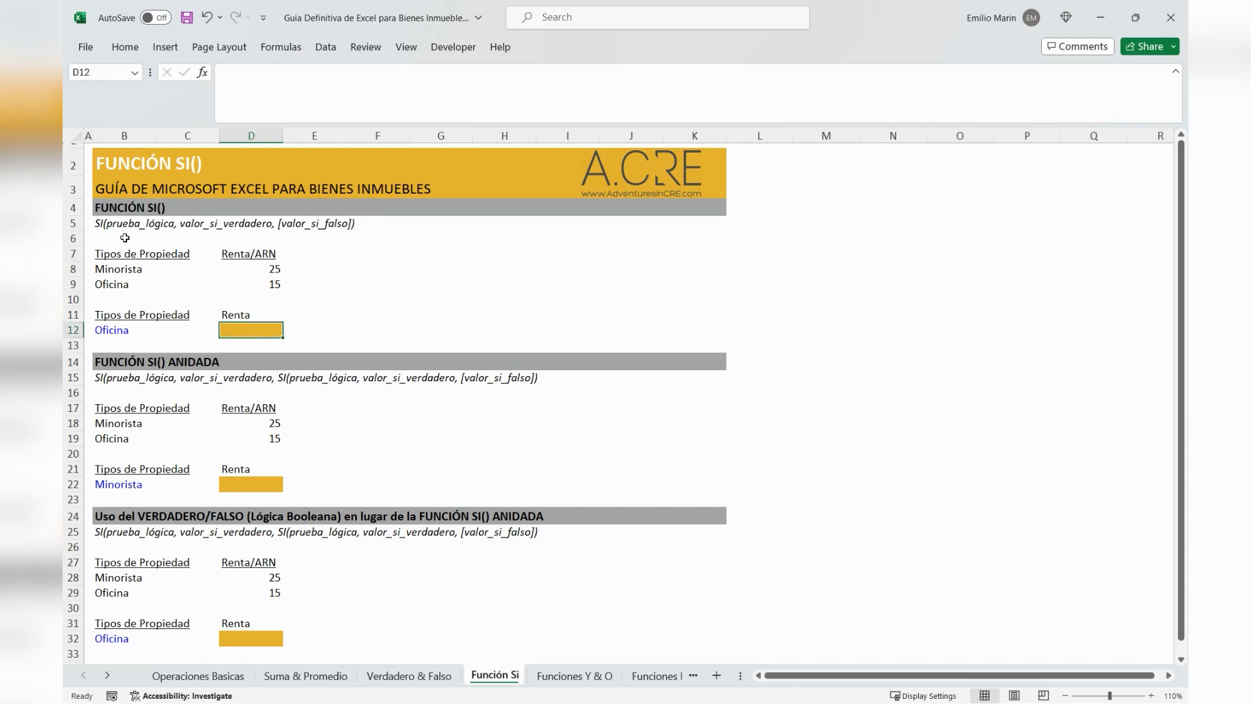
click(116, 254)
click(115, 269)
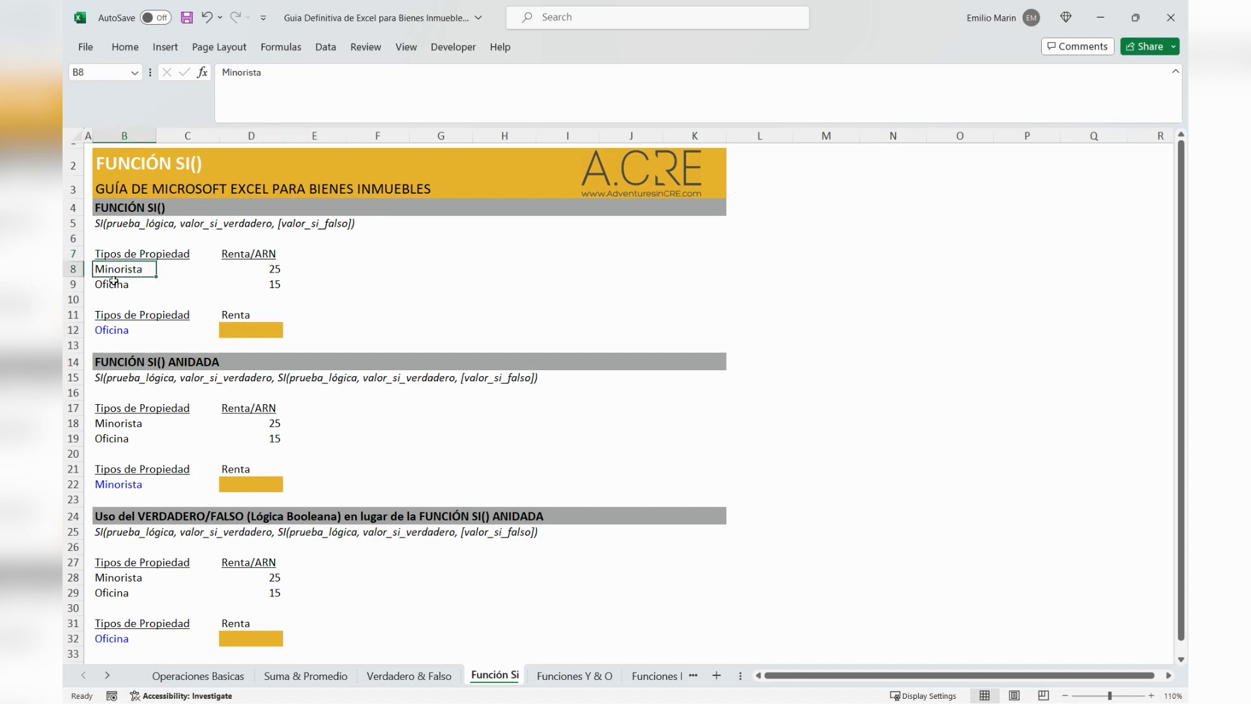
click(114, 283)
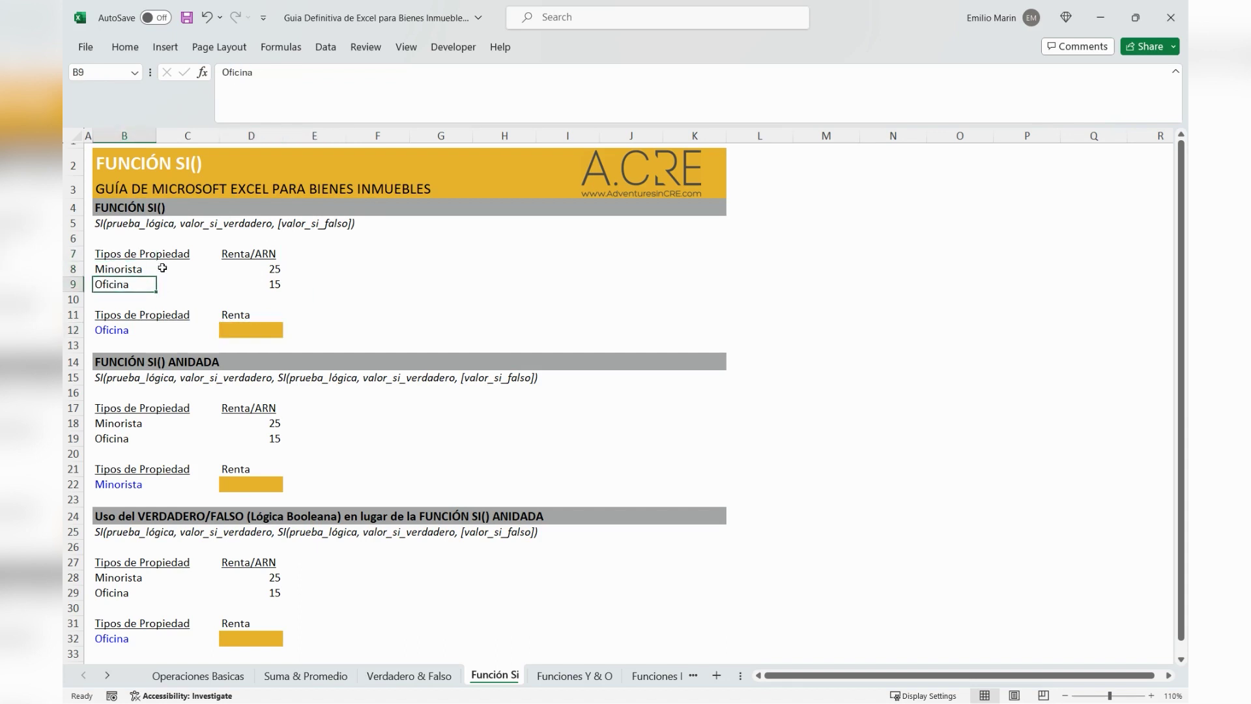
click(247, 256)
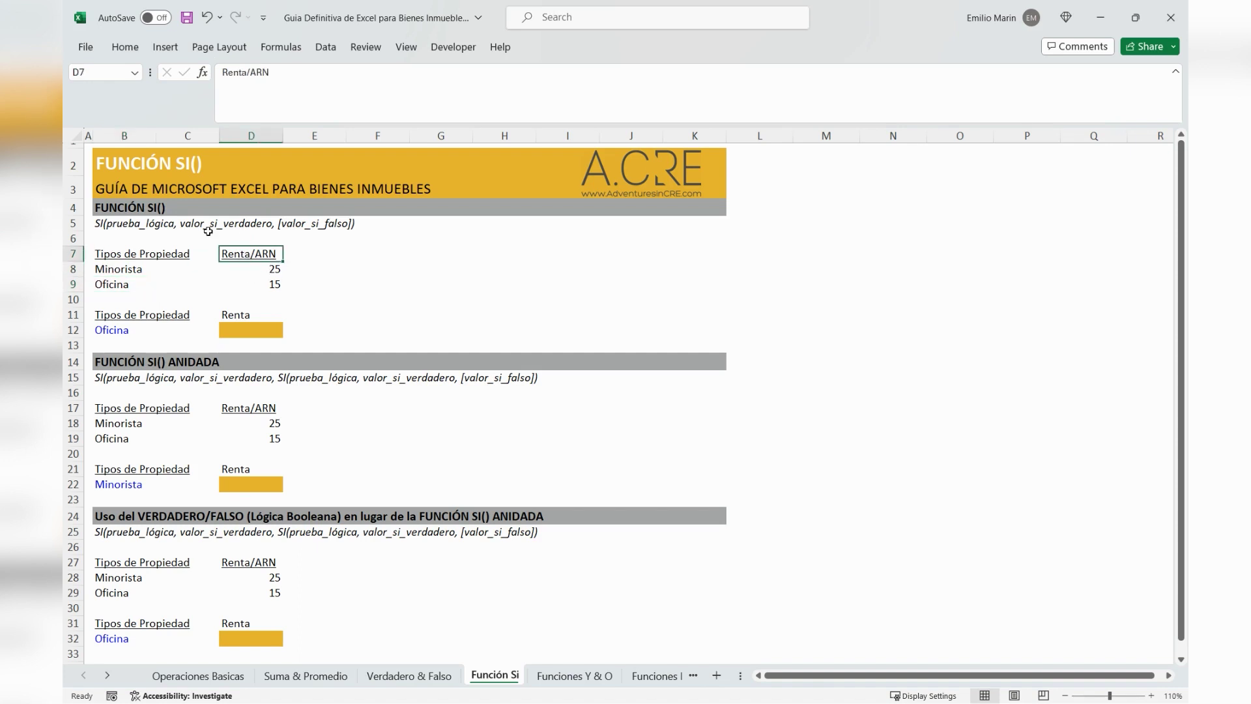
click(251, 271)
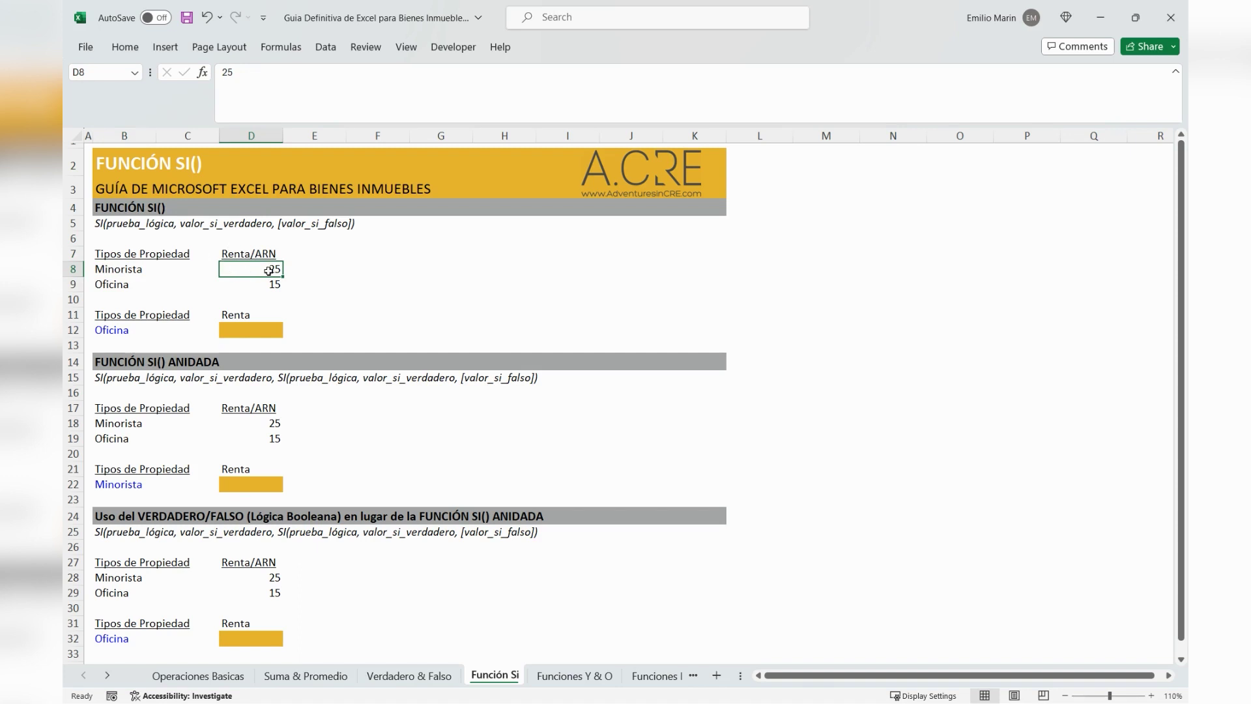
click(268, 282)
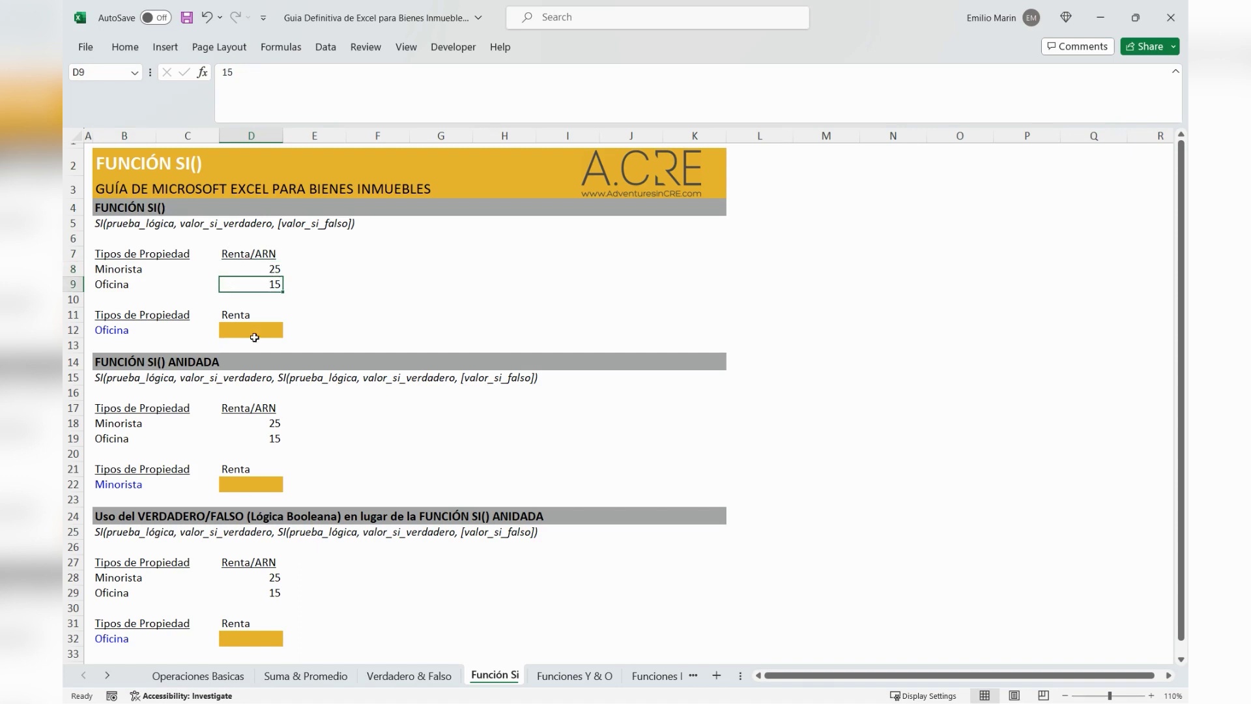
click(124, 313)
click(114, 328)
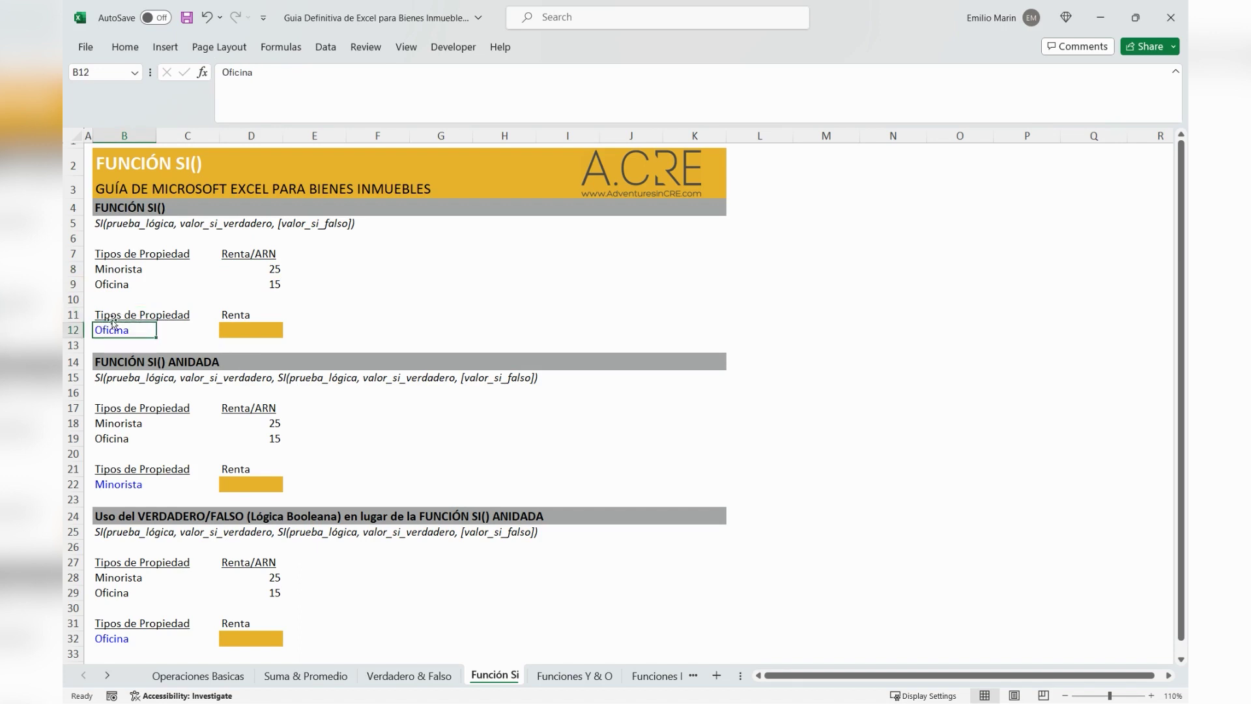
Enter the formula =IF(B12=B9;D9;D8) in the Renta cell D12 of the first SI section.
click(249, 335)
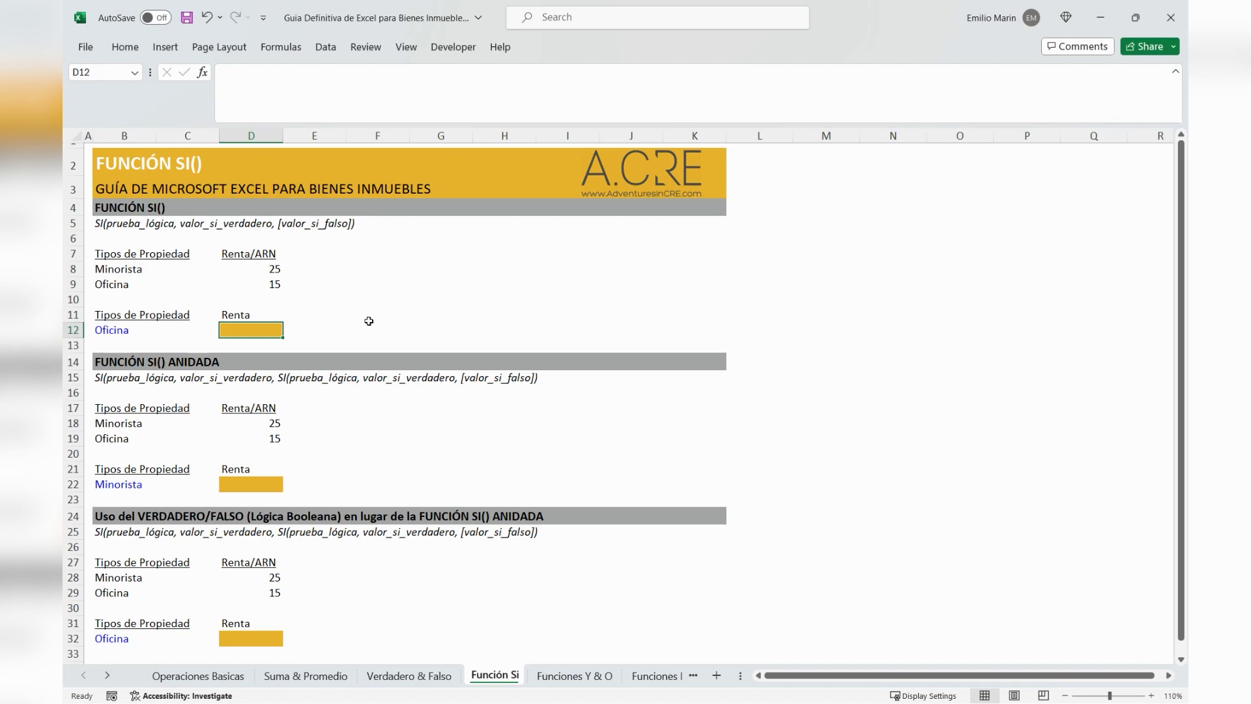
text(=if)
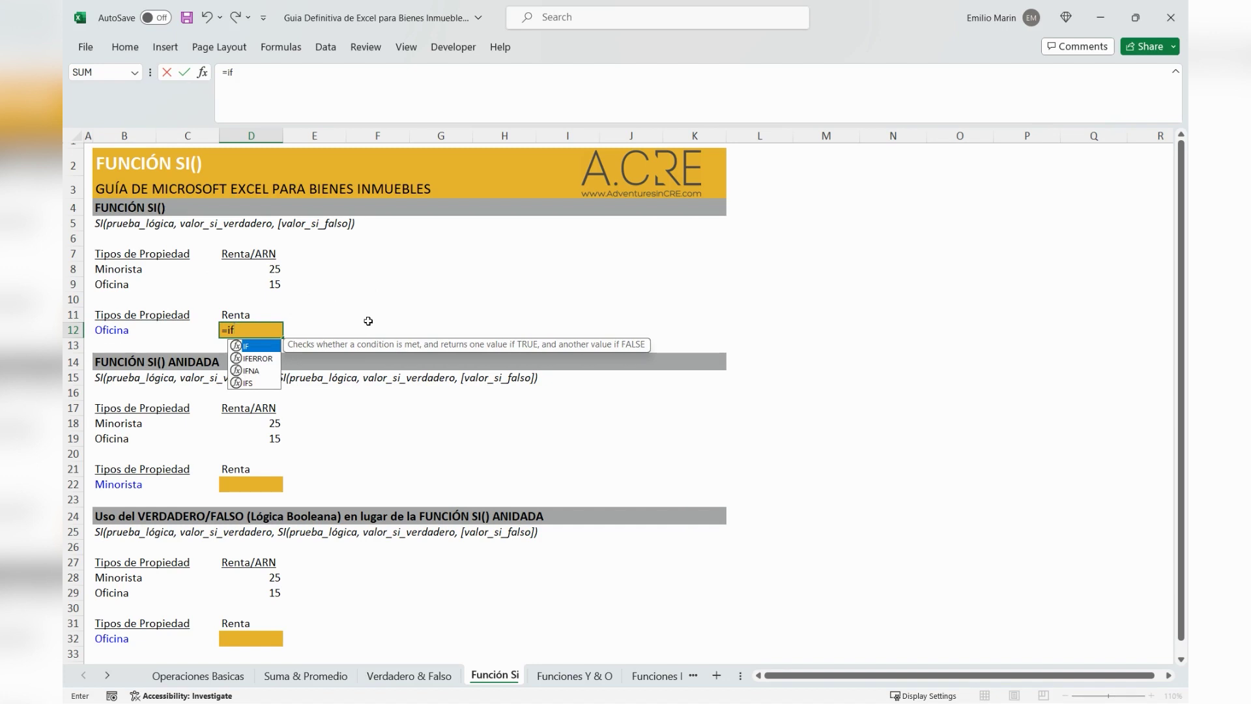
key(Tab)
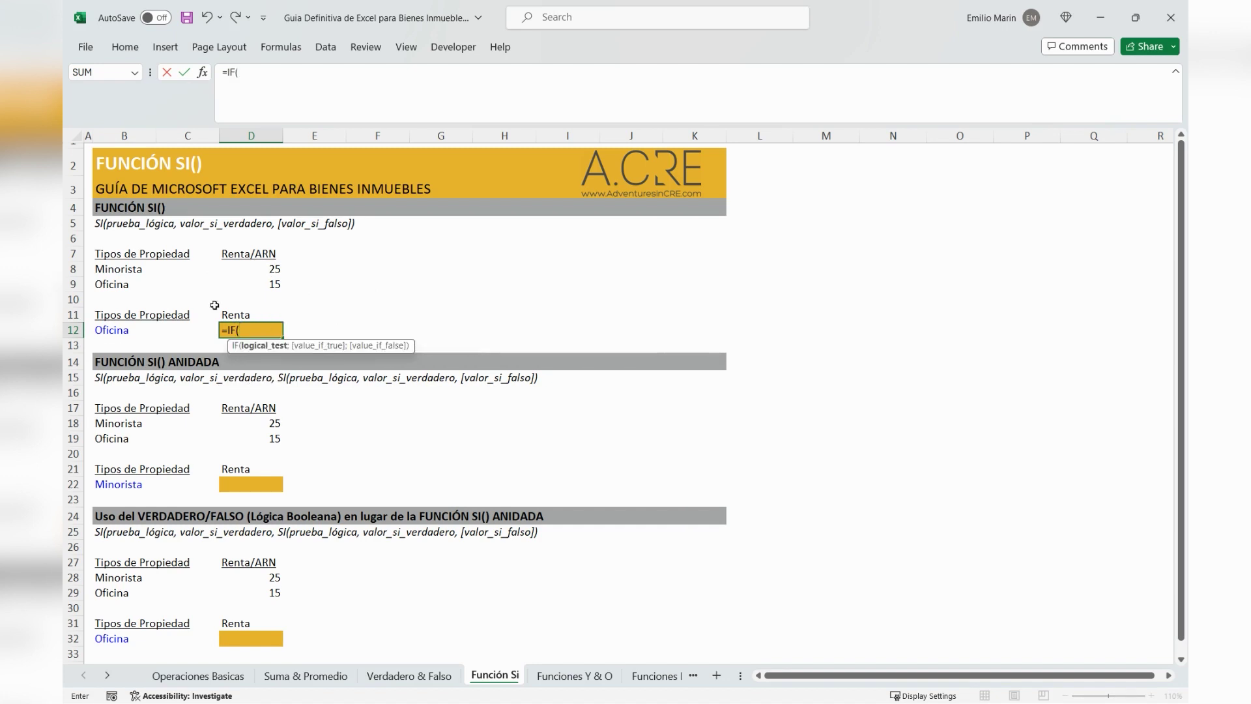
click(107, 329)
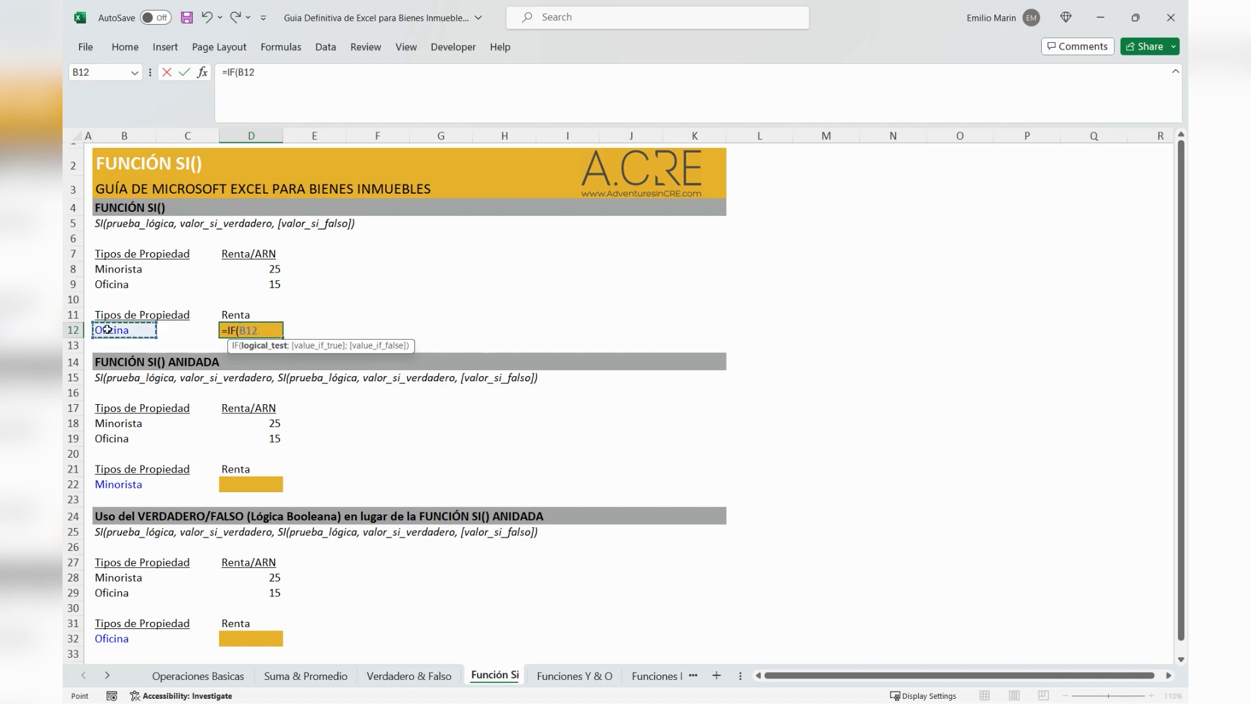
text(=)
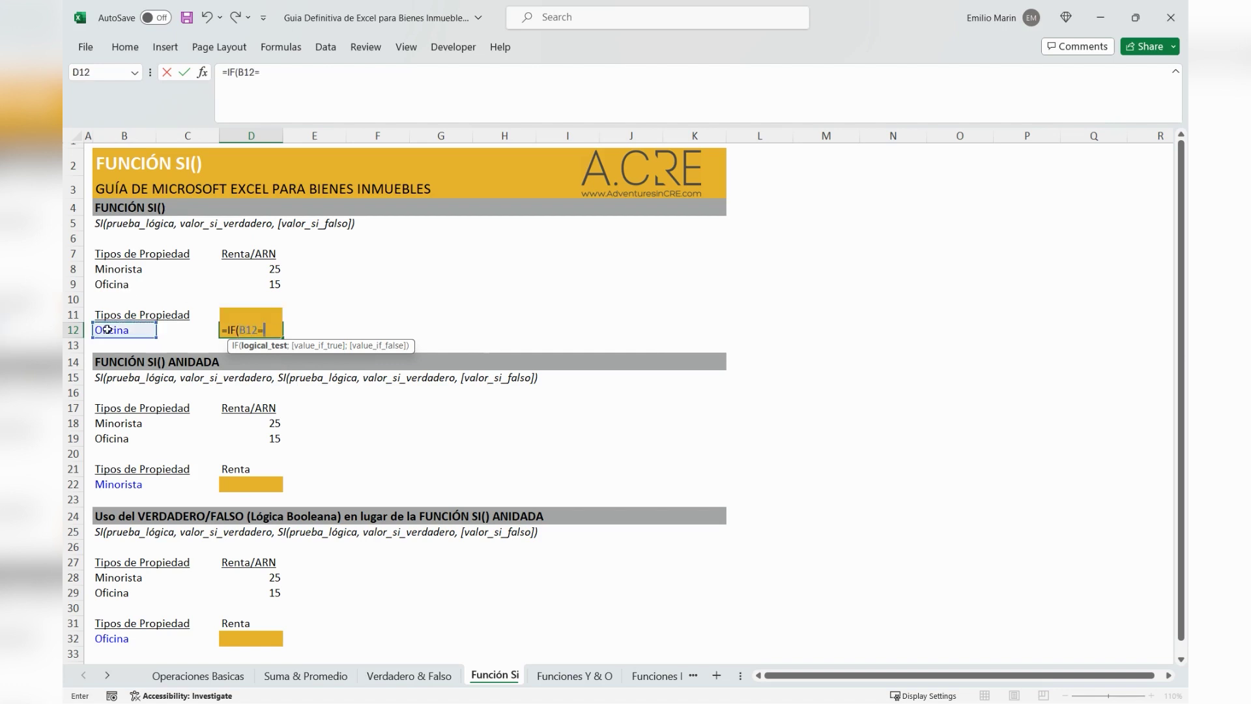
click(112, 284)
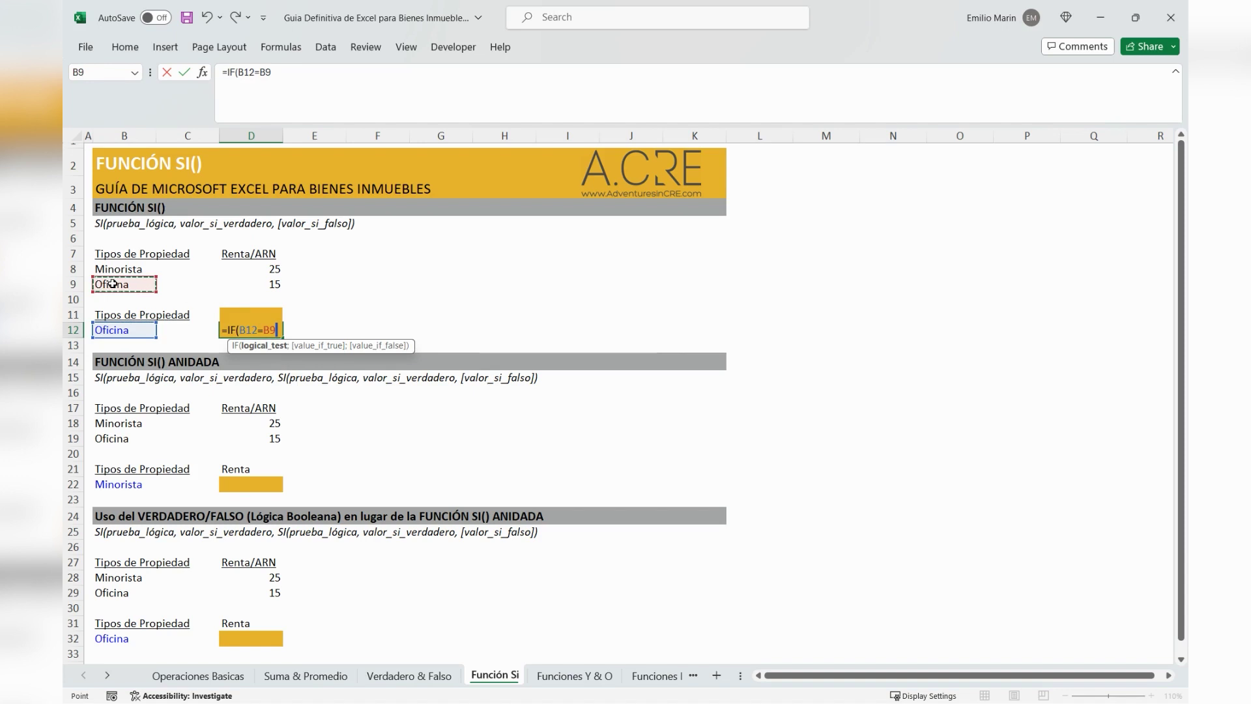
text(;)
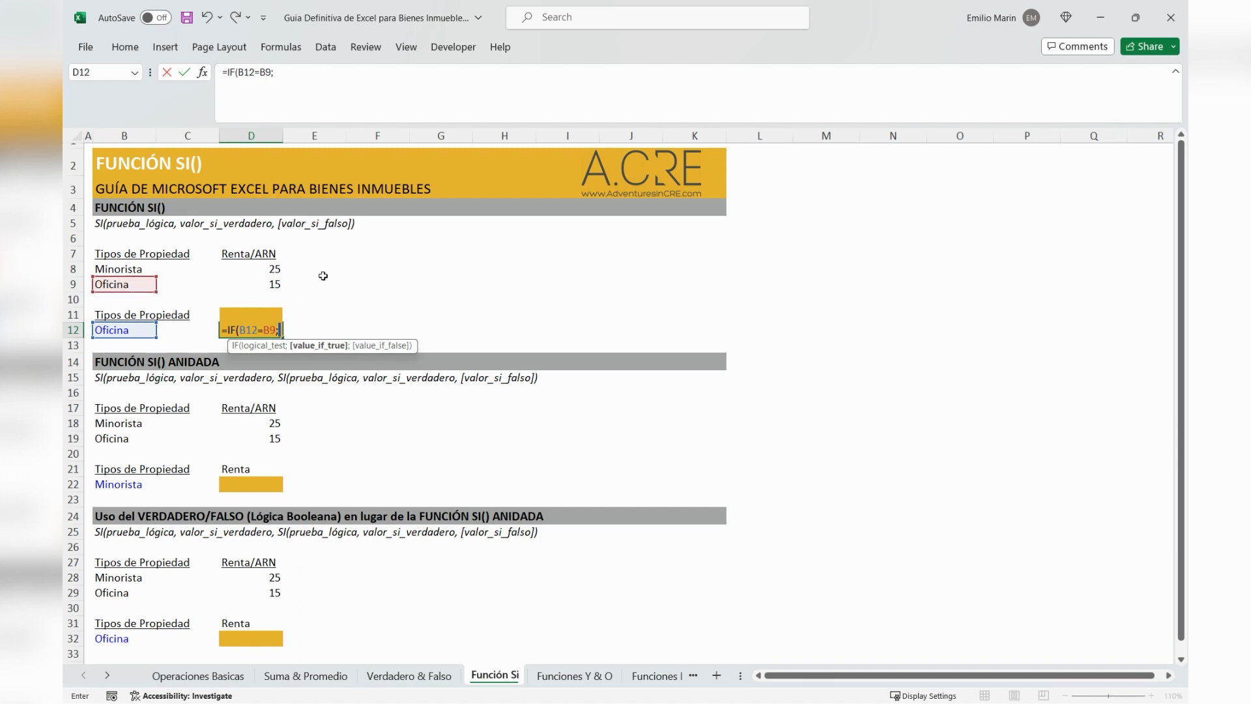
click(258, 284)
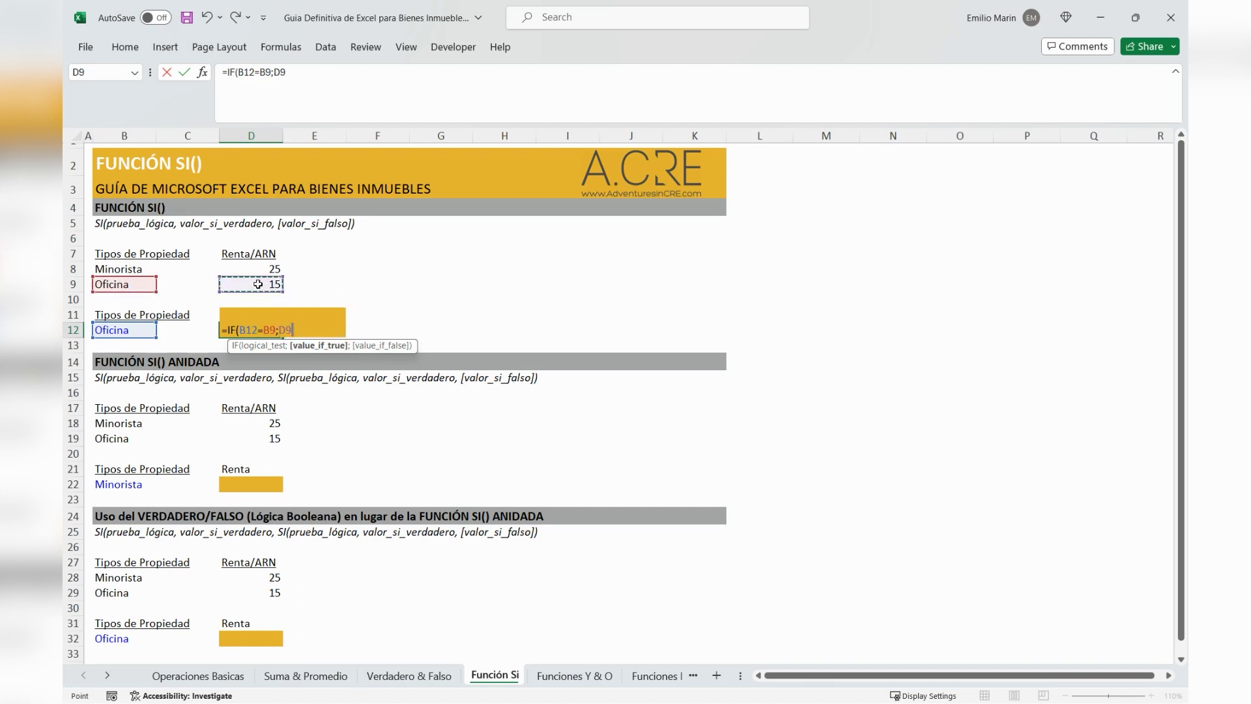
text(;)
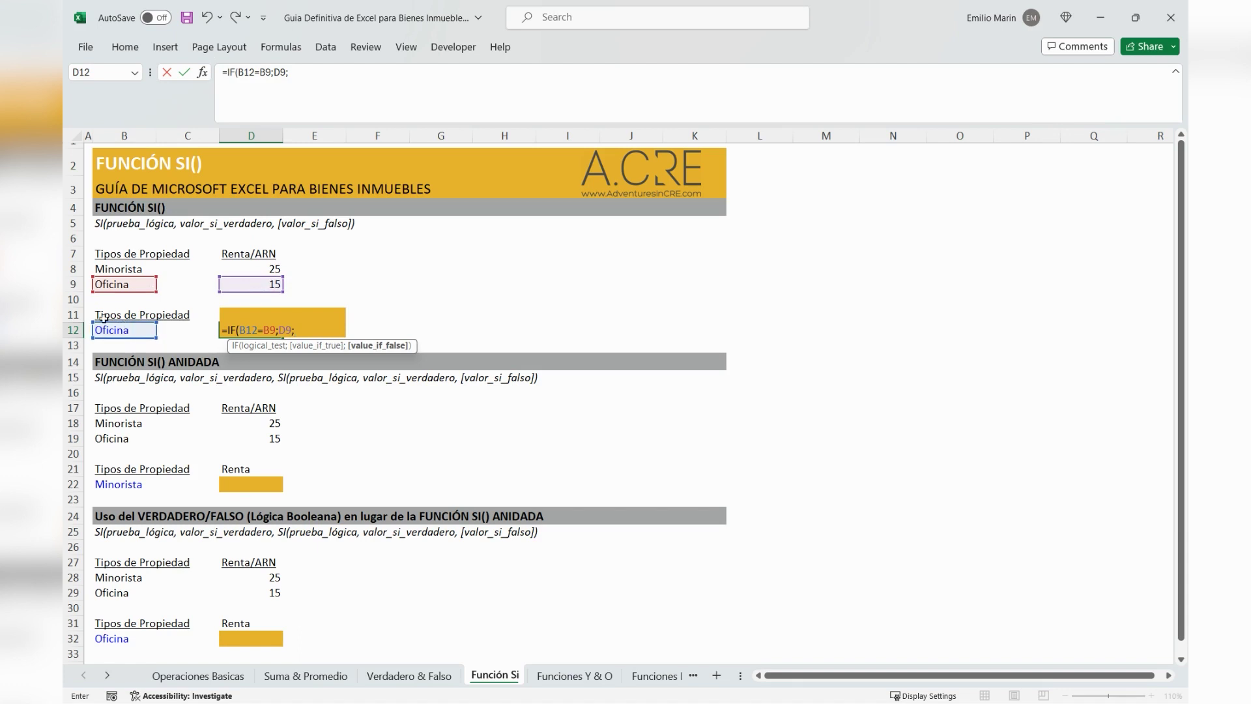
click(265, 269)
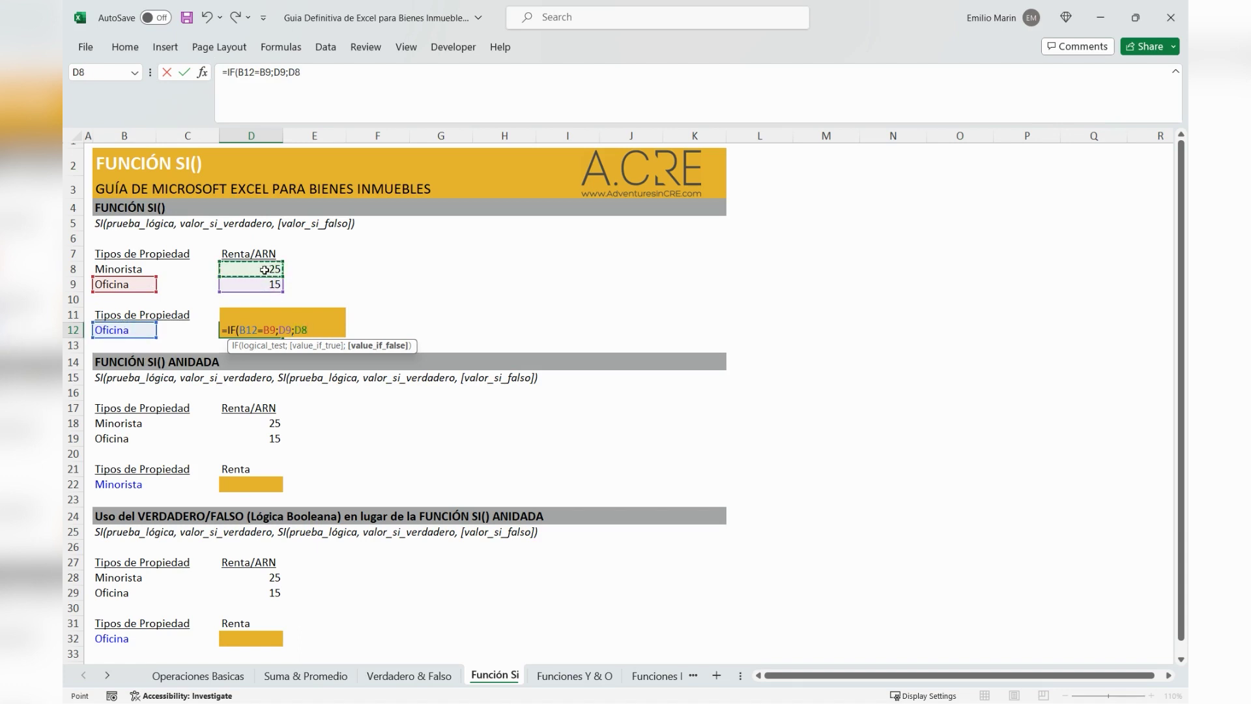
text())
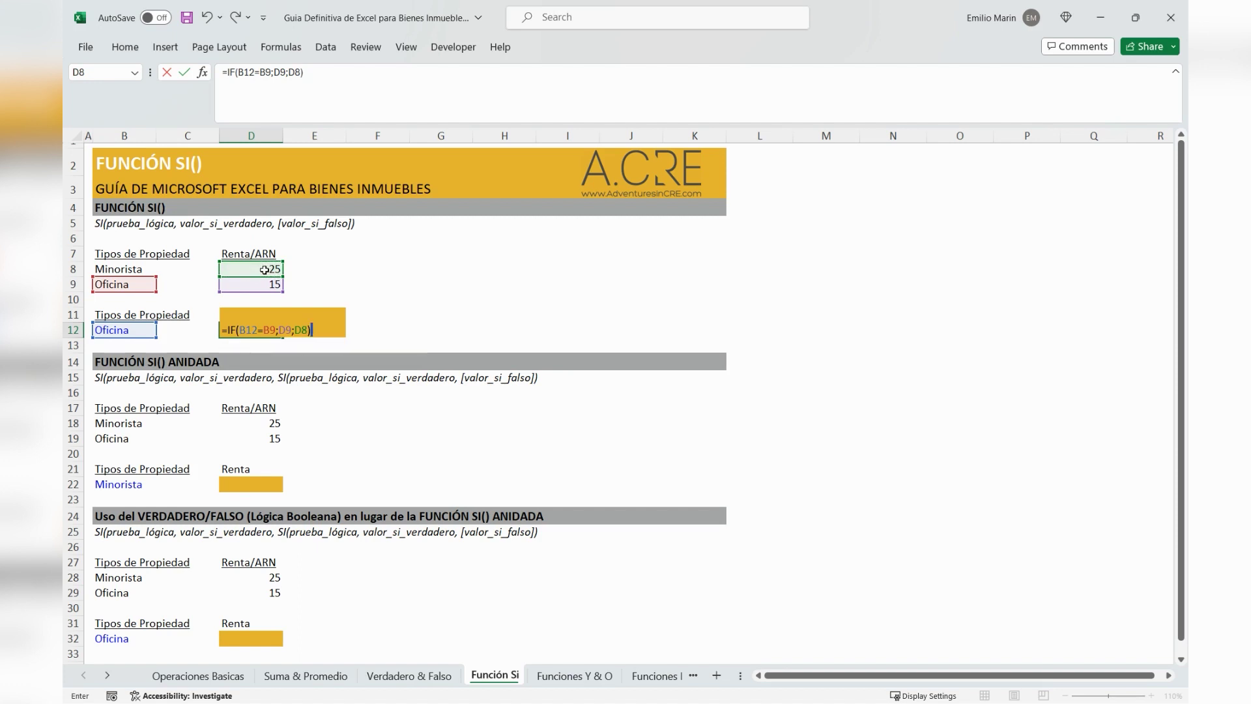
key(Return)
key(Up)
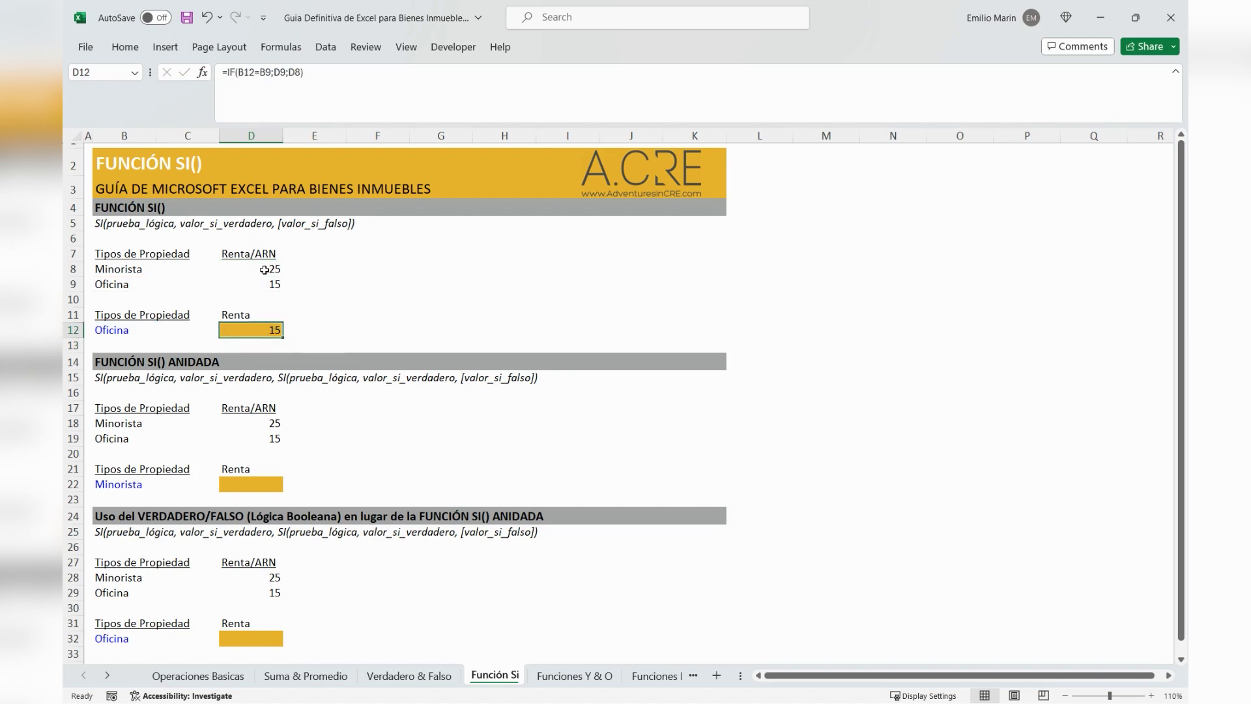
Change the property type in B12 to Minorista and check the rent returned by the formula in D12.
key(Left)
key(Left)
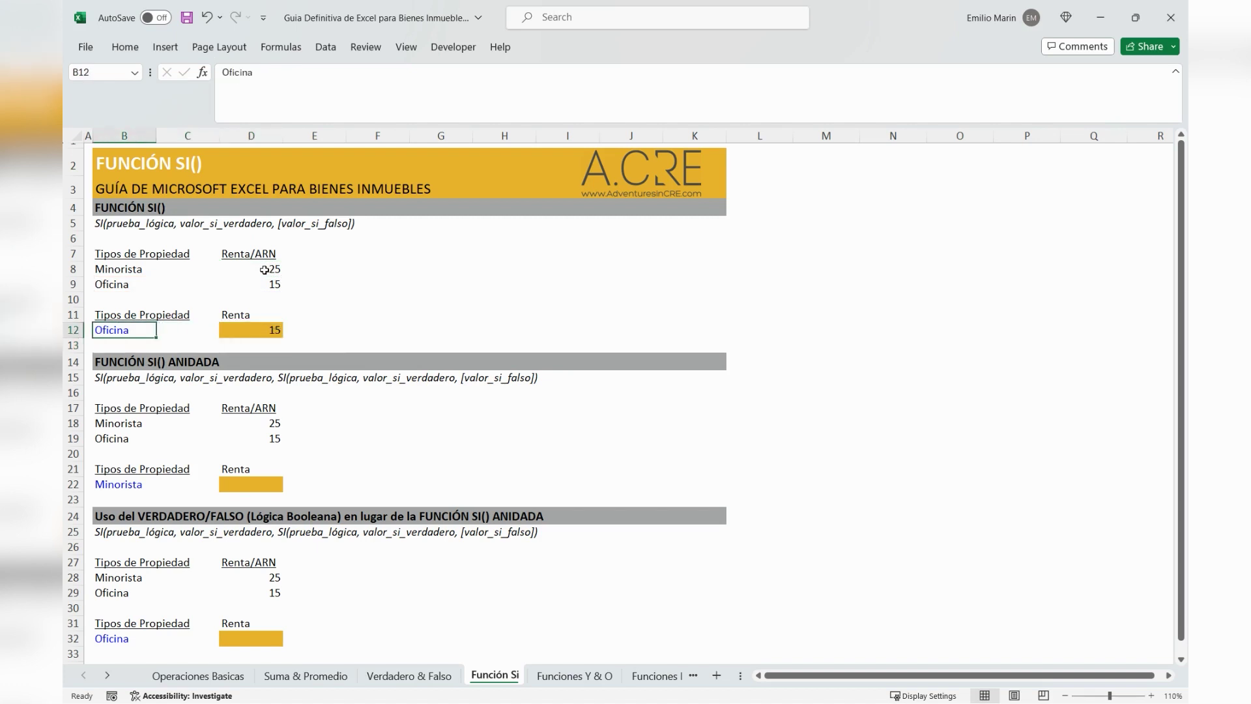
key(Right)
key(Right)
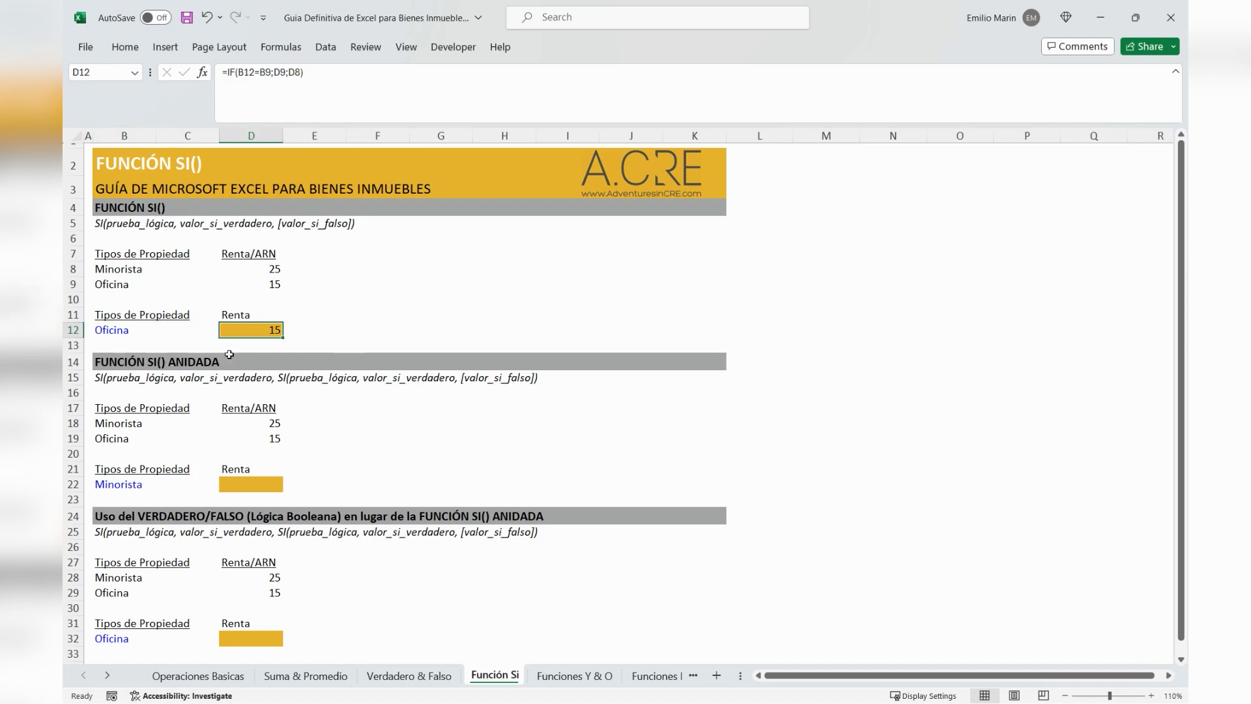
click(145, 331)
click(252, 331)
click(129, 331)
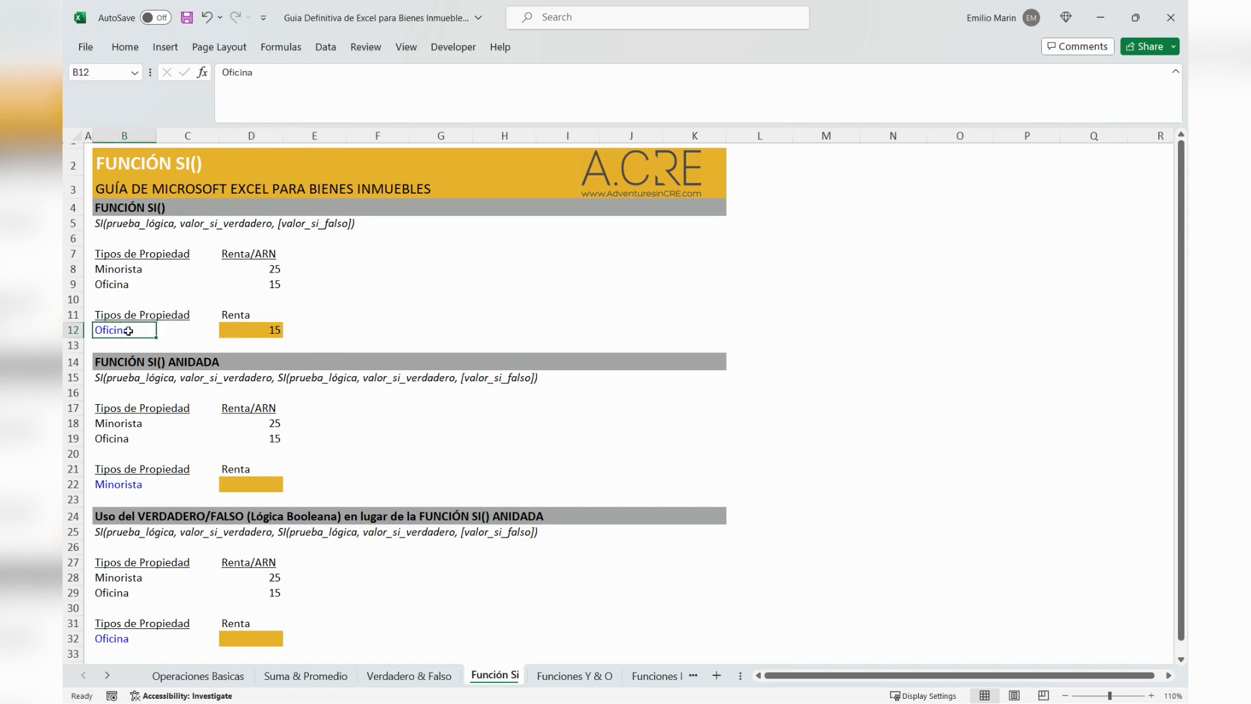
text(Minorista)
key(Return)
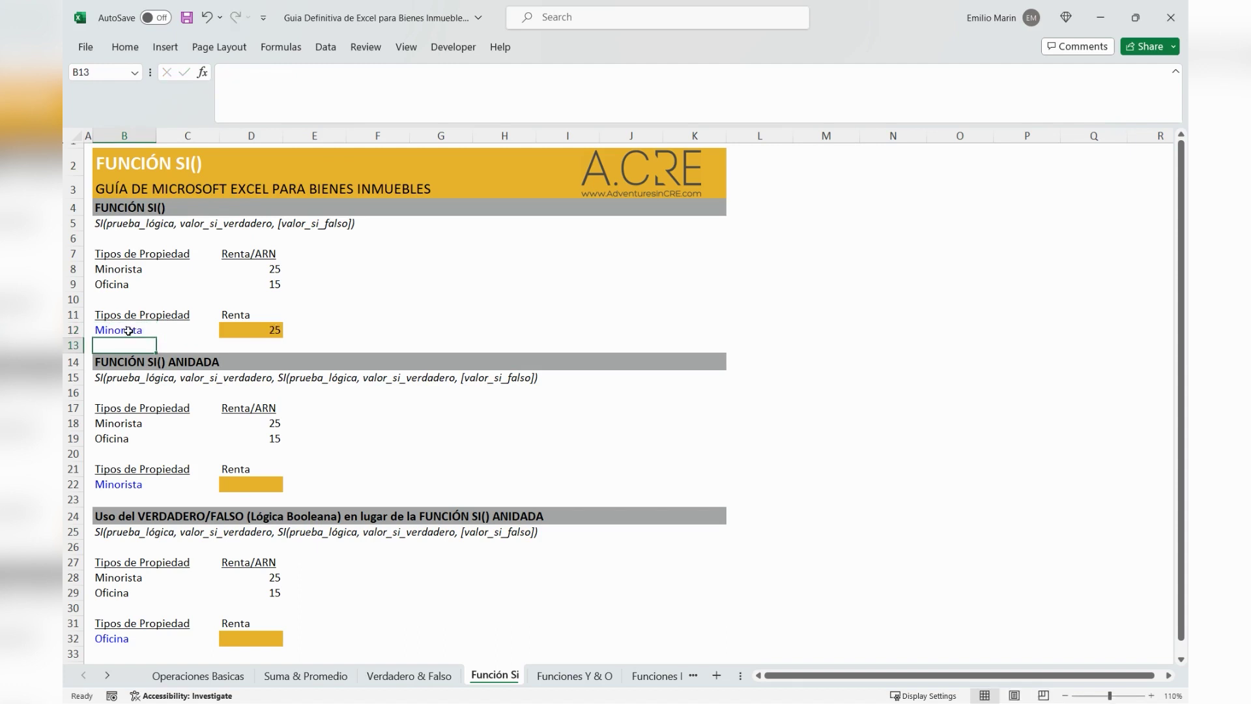
key(Up)
key(Right)
key(Right)
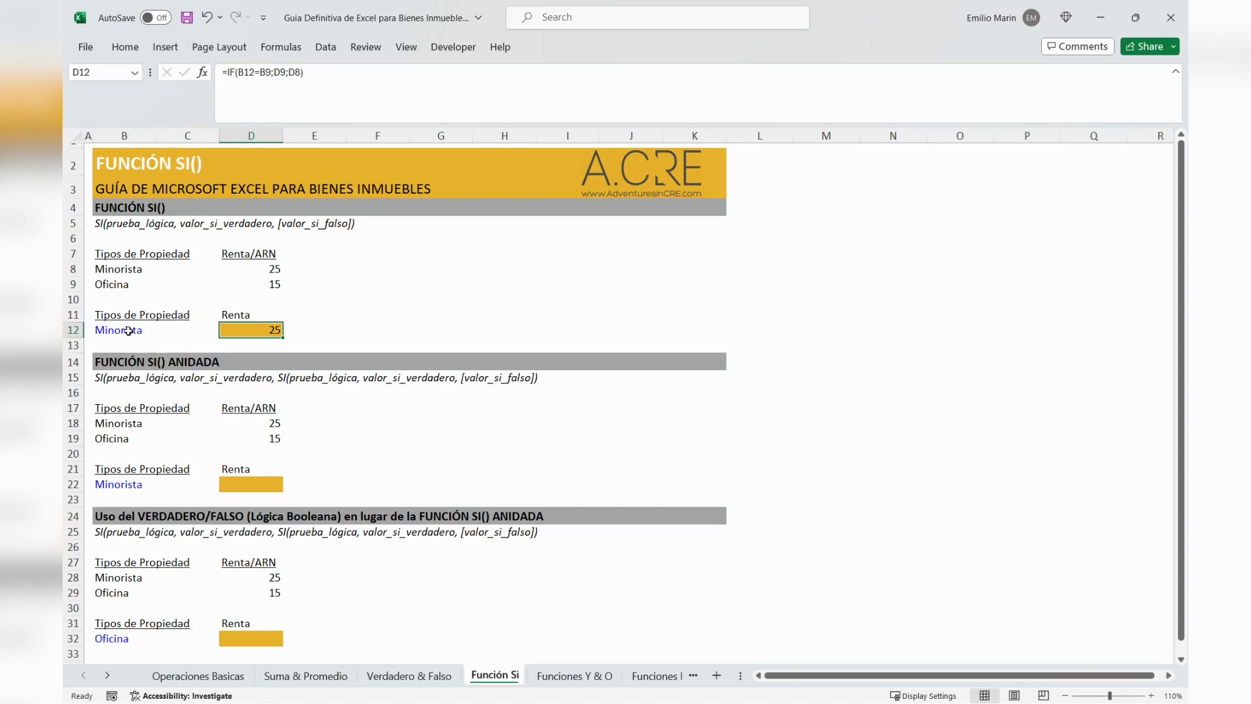
Review the rent table above D12 and test the formula with Hotel as the property type in B12.
key(Up)
key(Up)
key(Up)
key(Up)
key(Down)
key(Down)
key(Down)
key(Down)
key(Left)
key(Left)
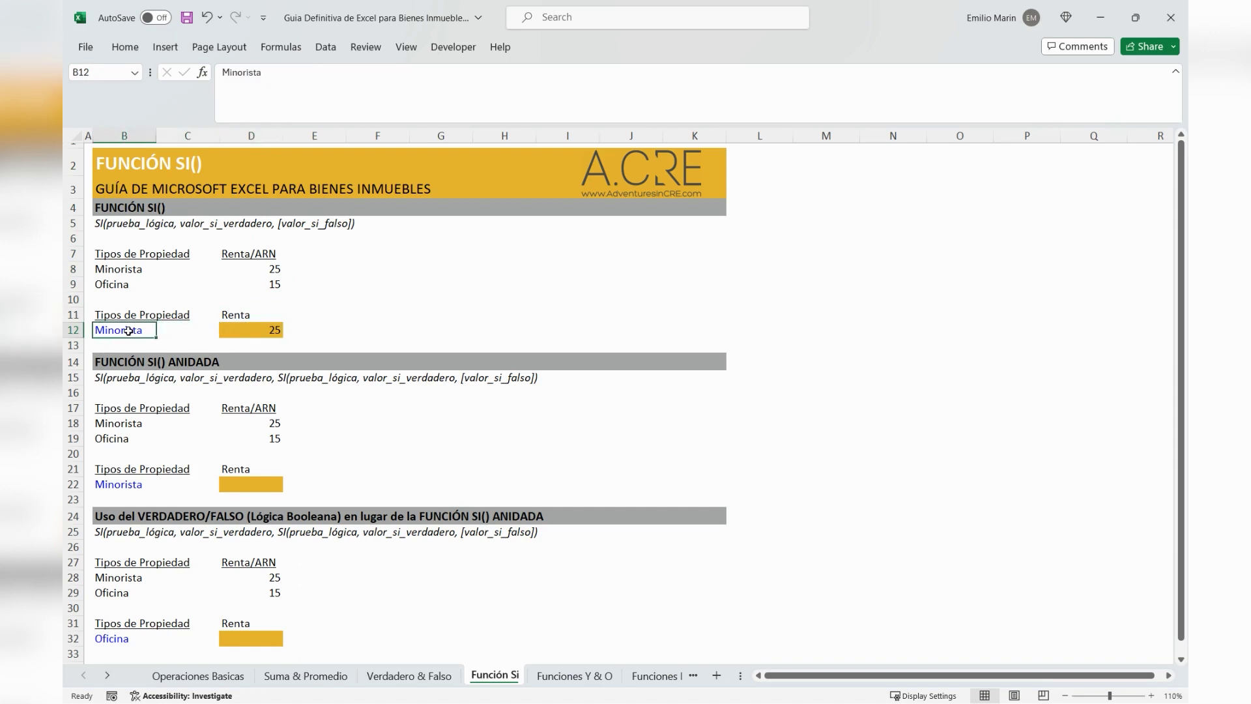
text(Hotel)
key(Return)
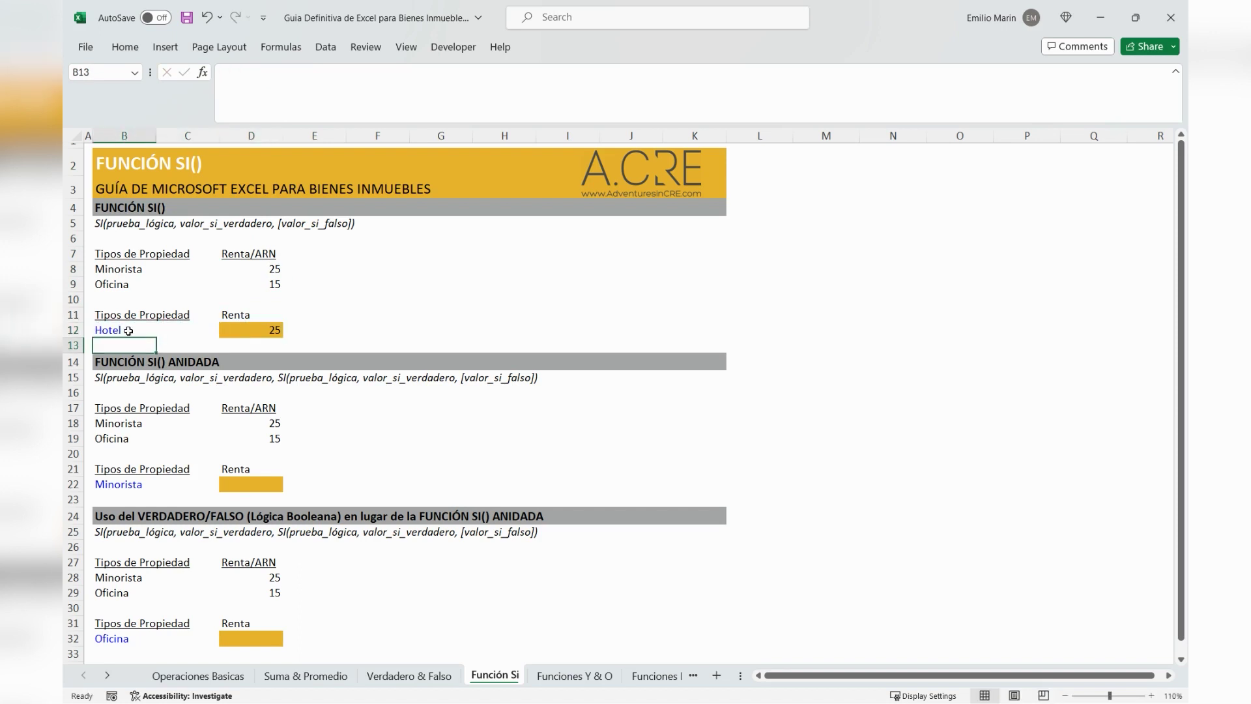
key(Up)
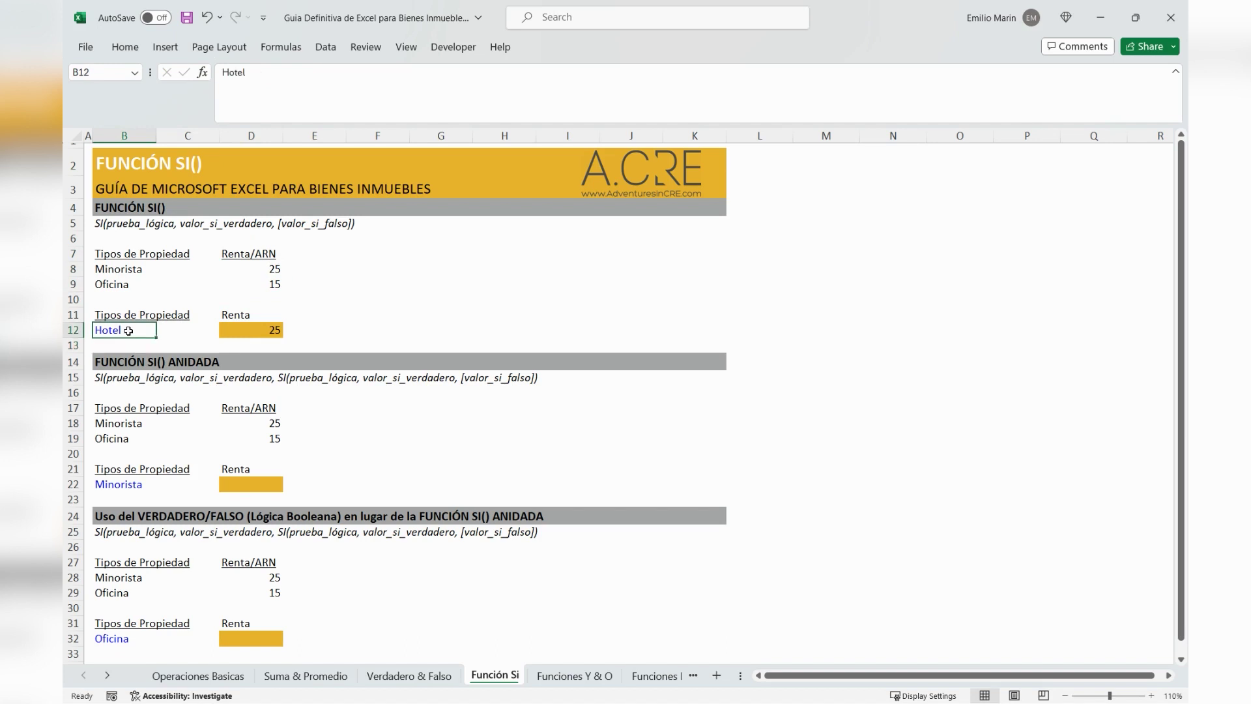
Test the rent formula with the arbitrary text asdf in B12 and check D12.
key(shift+Right)
key(shift+Left)
text(asdf)
key(Return)
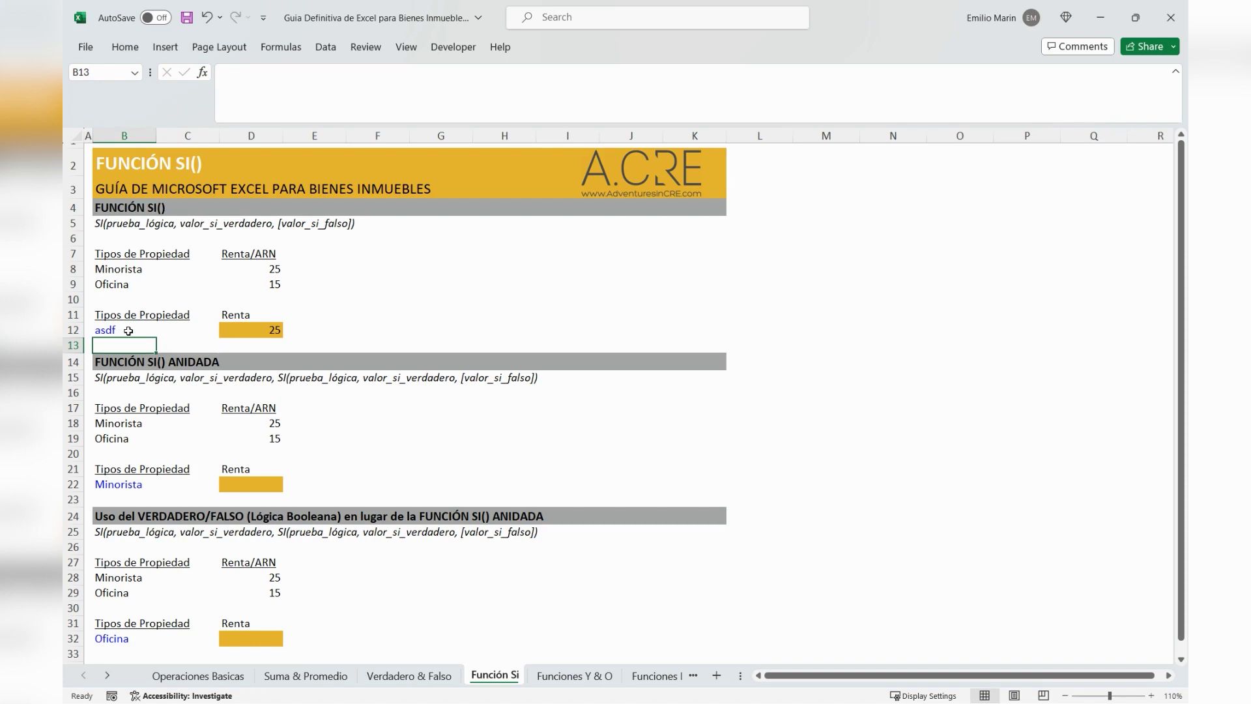
key(Up)
key(Right)
key(Right)
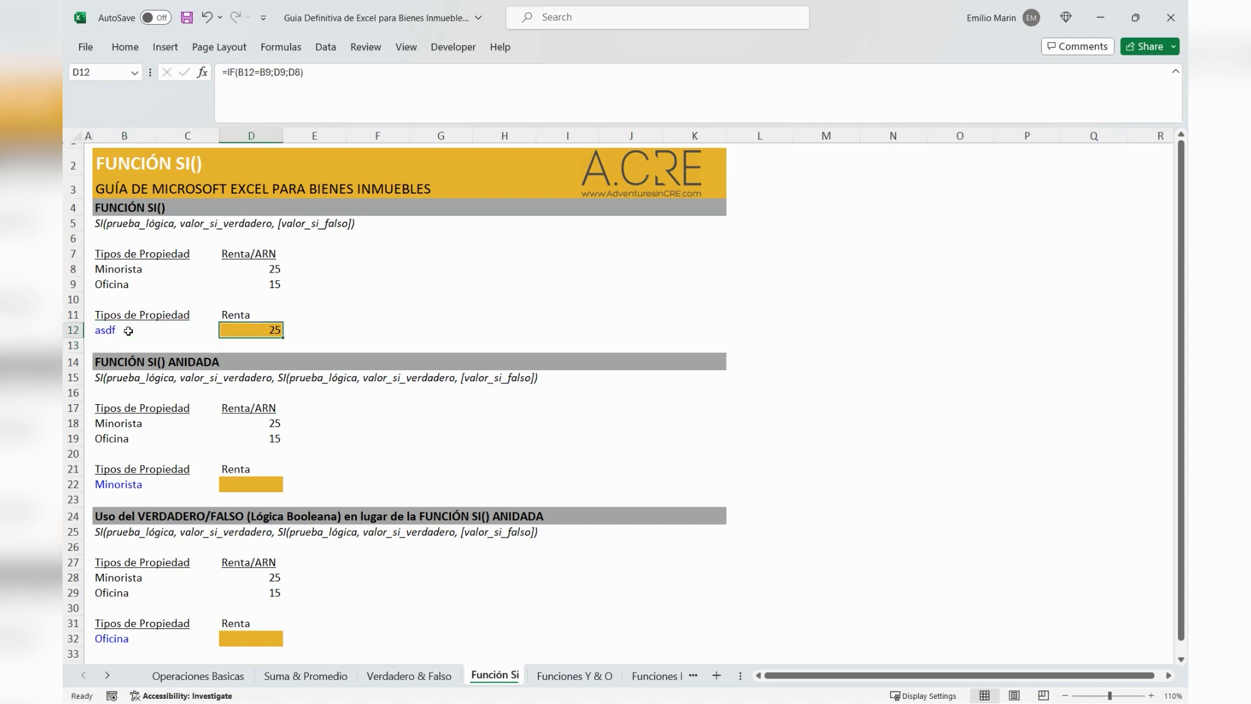
key(Left)
key(Left)
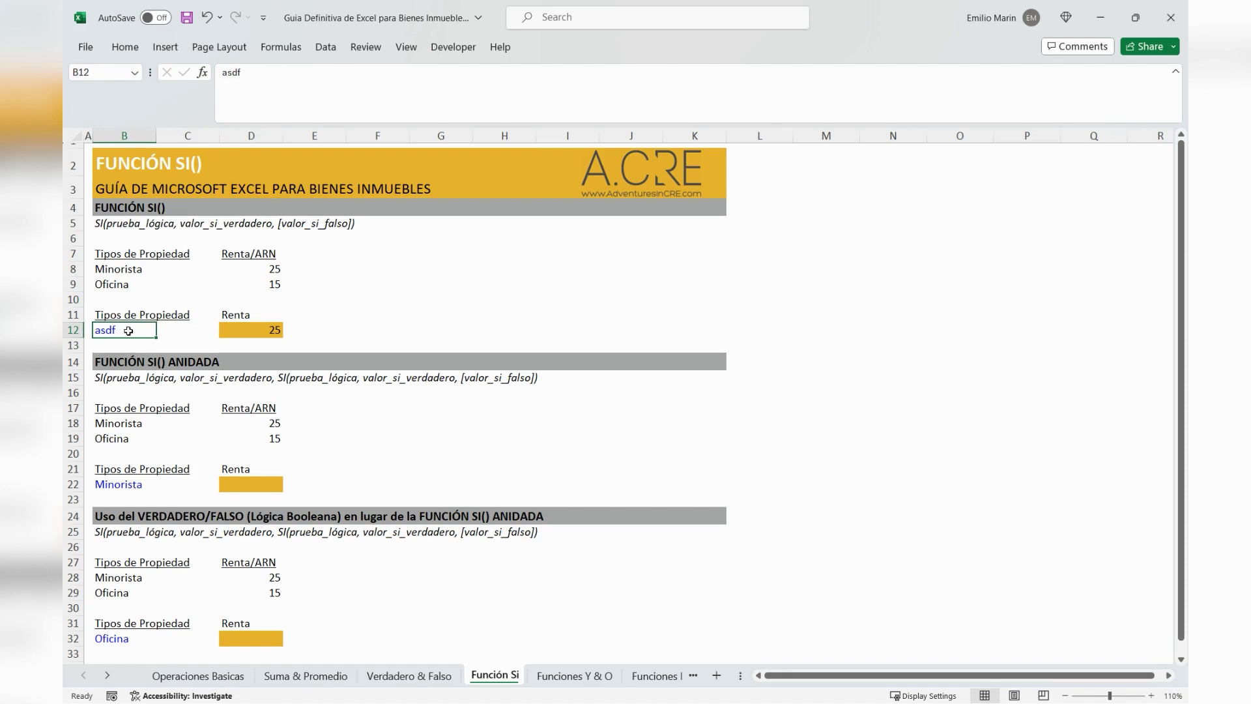
Set the property type in B12 back to Oficina and check the rent formula in D12.
key(Right)
key(Right)
key(Left)
key(Left)
text(Oficina)
key(Return)
key(Up)
key(Right)
key(Right)
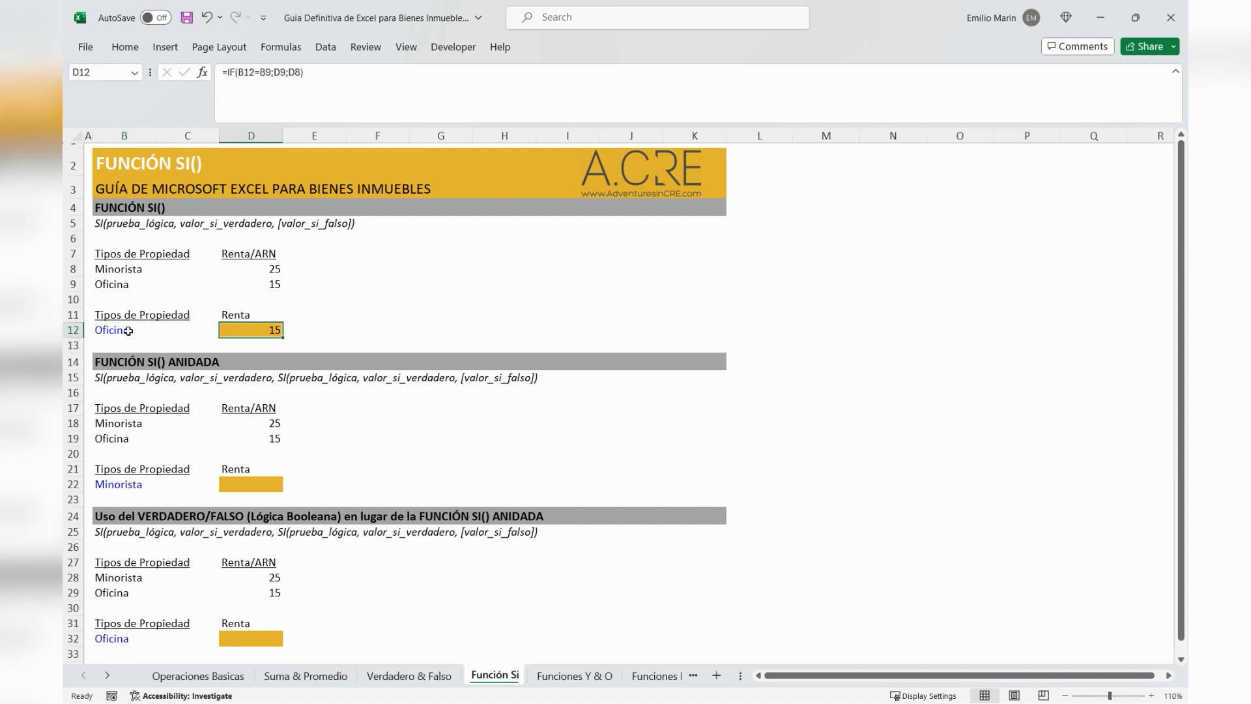
Start an IF formula in D22 with the logical test B22=B18.
key(Down)
key(Down)
key(Down)
key(Down)
key(Down)
key(Down)
key(Down)
key(Down)
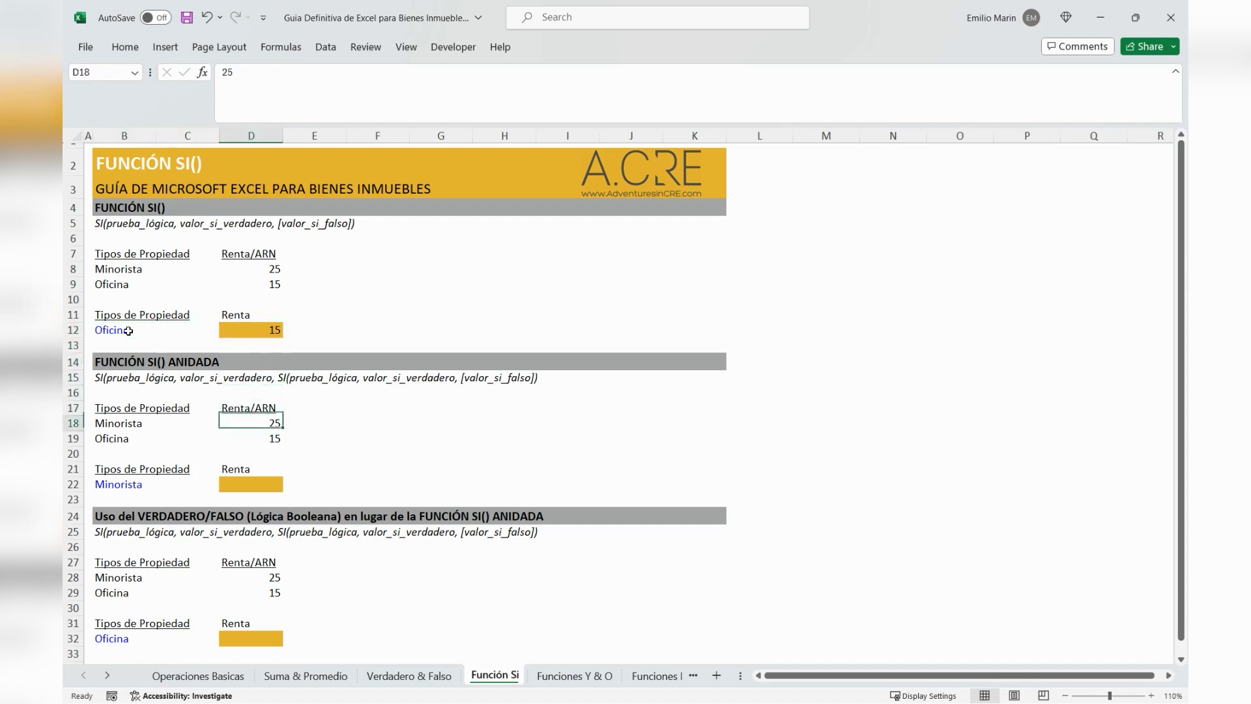
key(Down)
key(Down)
key(Down)
key(Up)
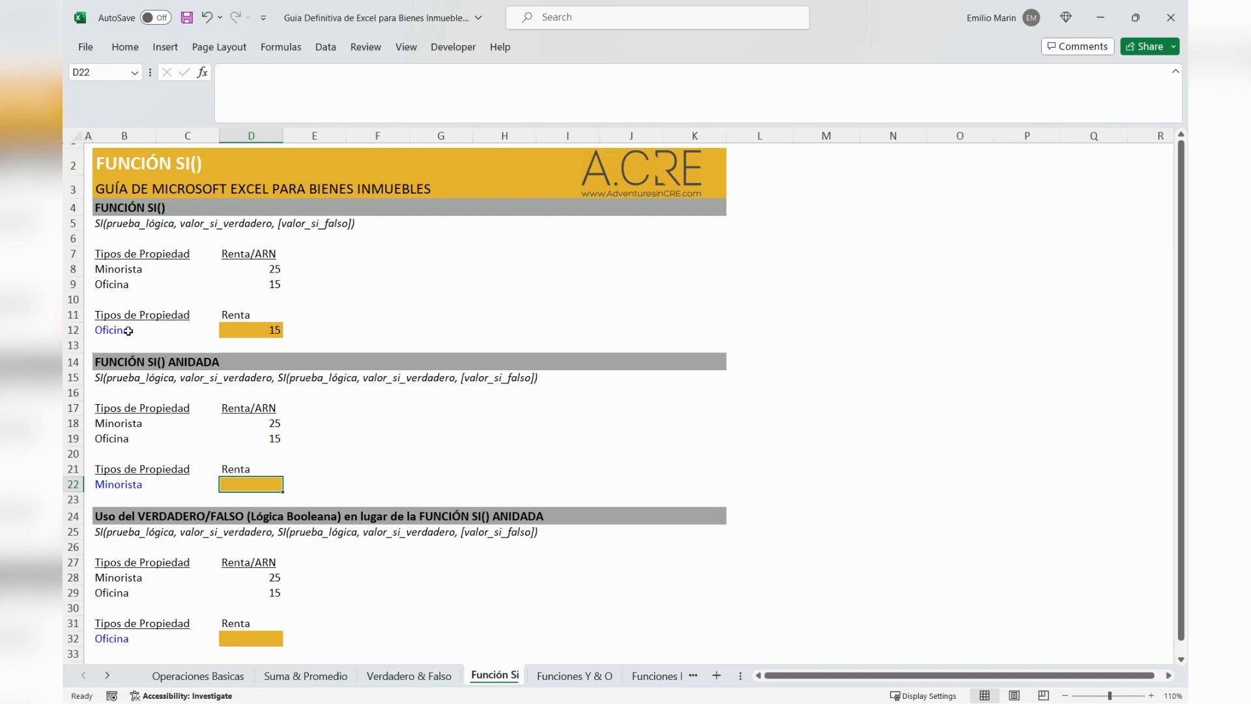
text(=if)
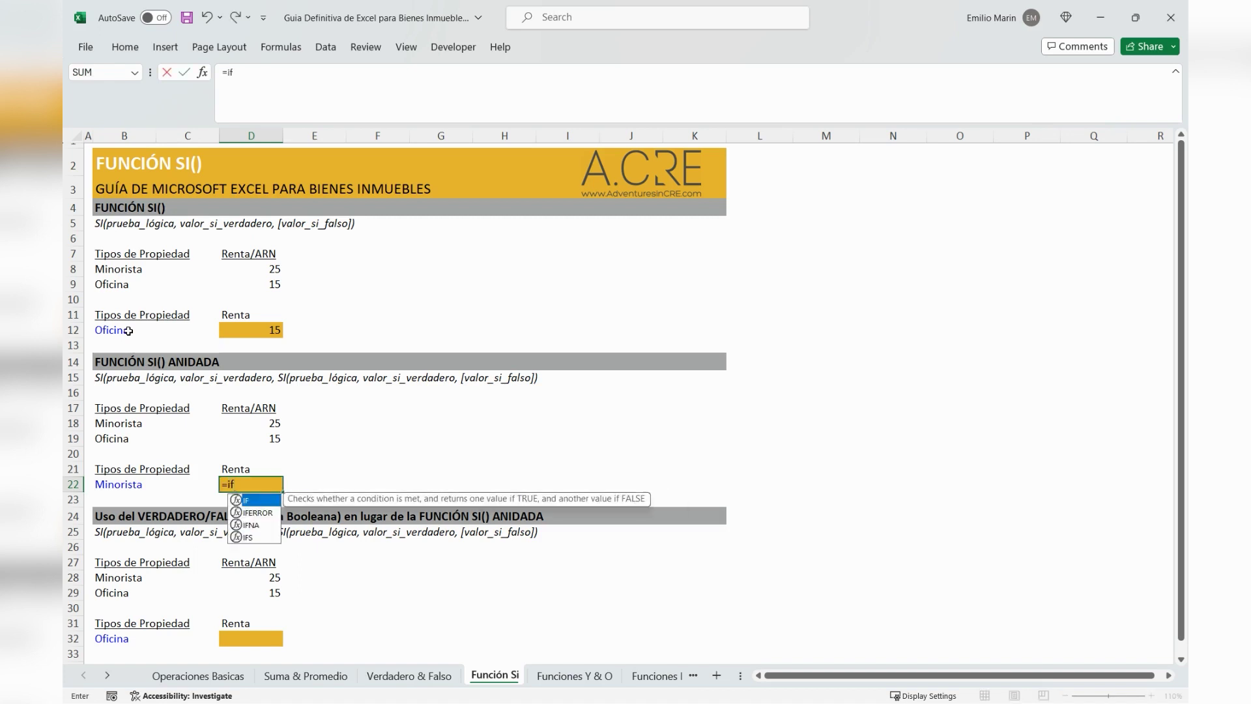
key(Tab)
key(Left)
key(Left)
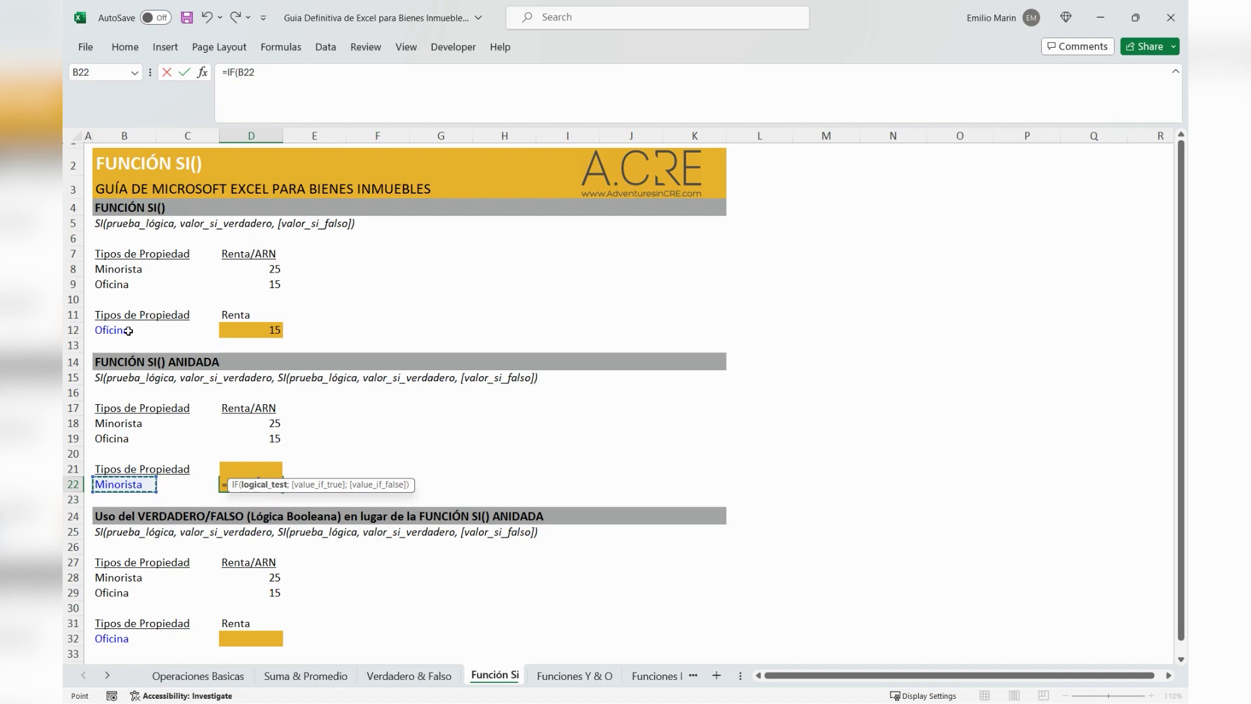
text(=)
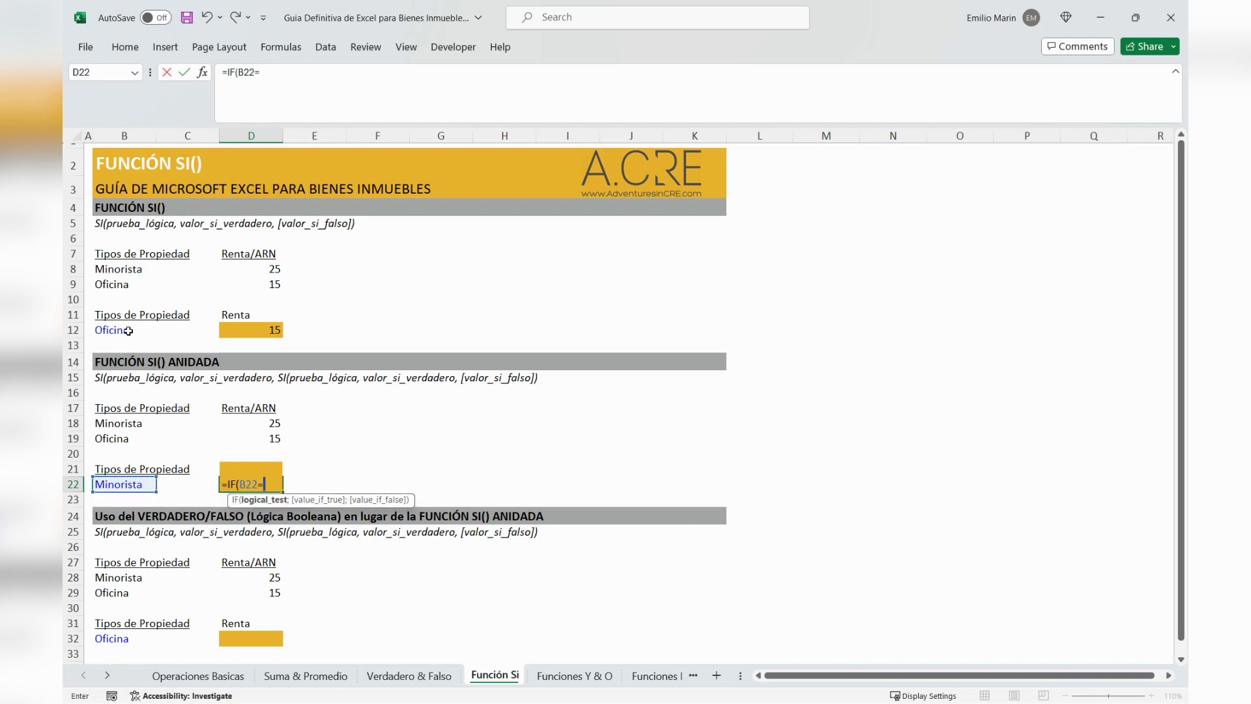
key(Up)
key(Up)
key(Up)
key(Left)
key(Left)
key(Up)
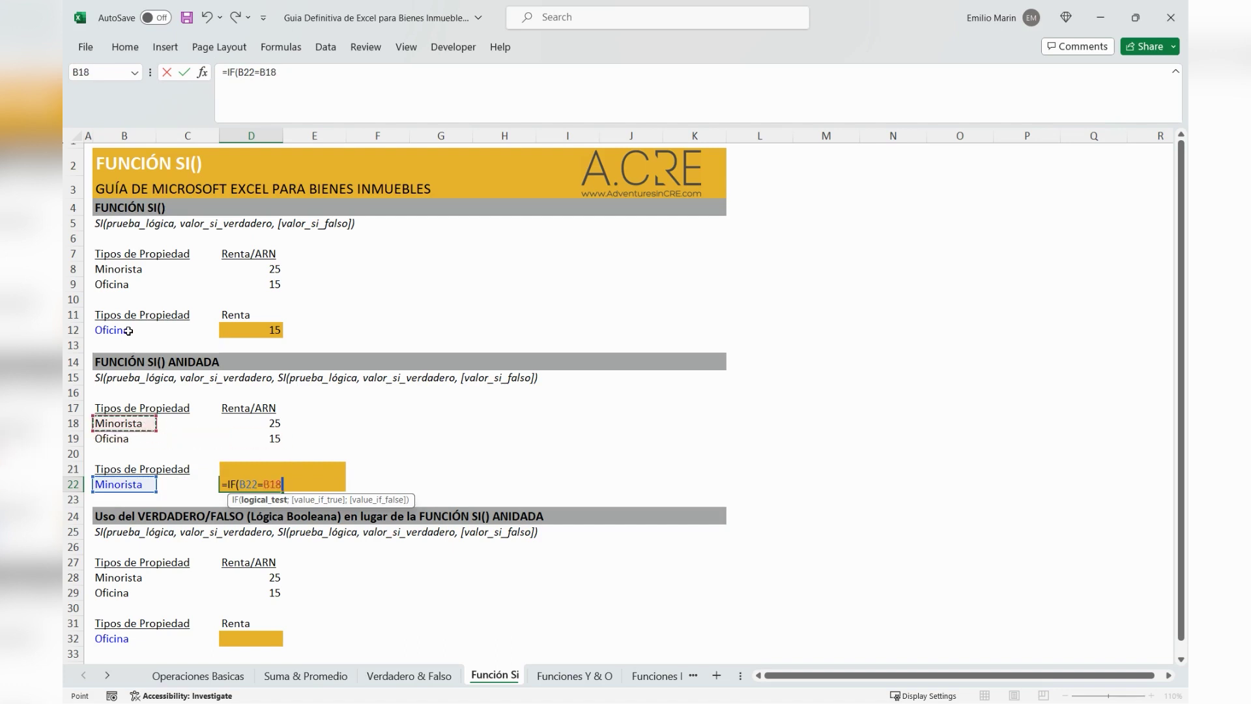
text(;)
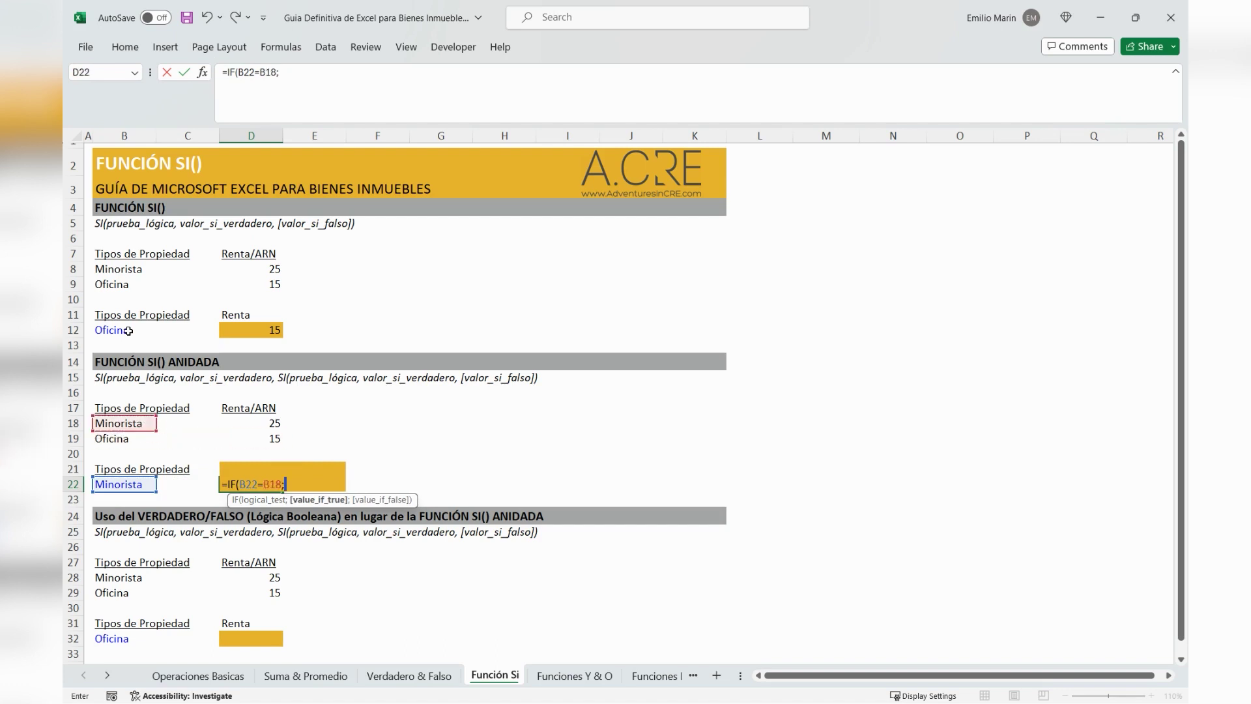
Set D18 as the value if true in the D22 IF formula.
key(Up)
key(Up)
key(Up)
key(Up)
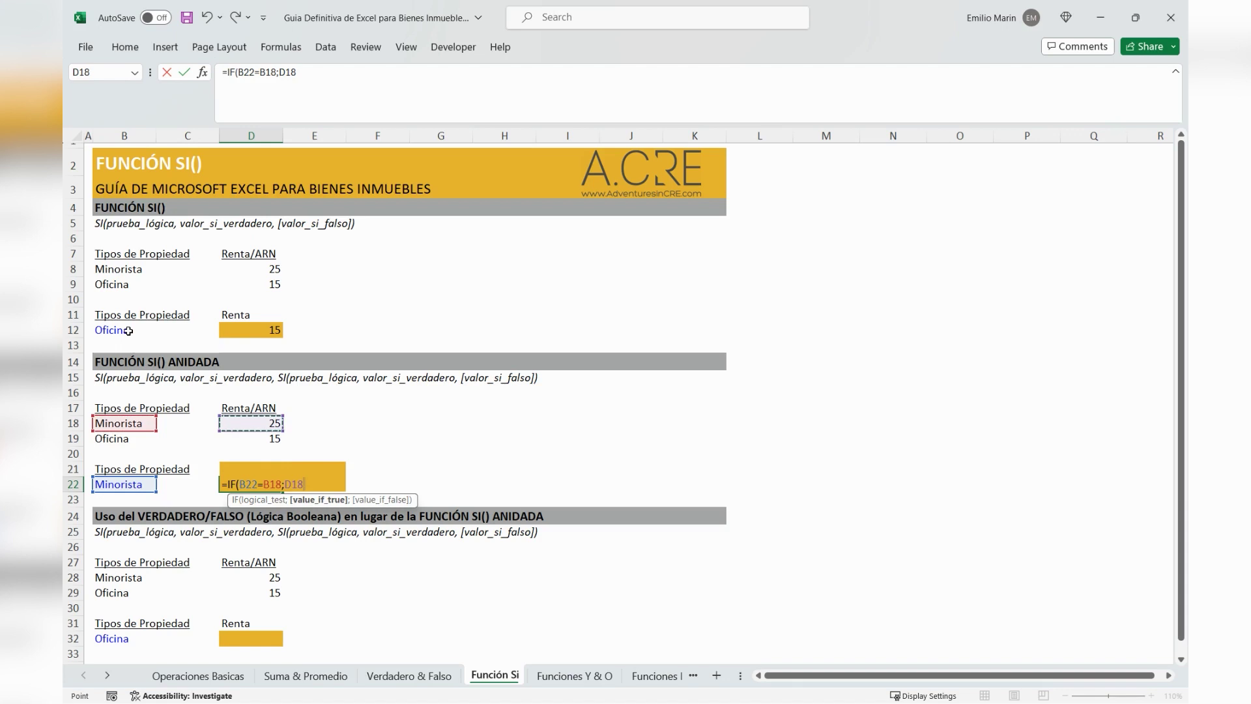
text(;)
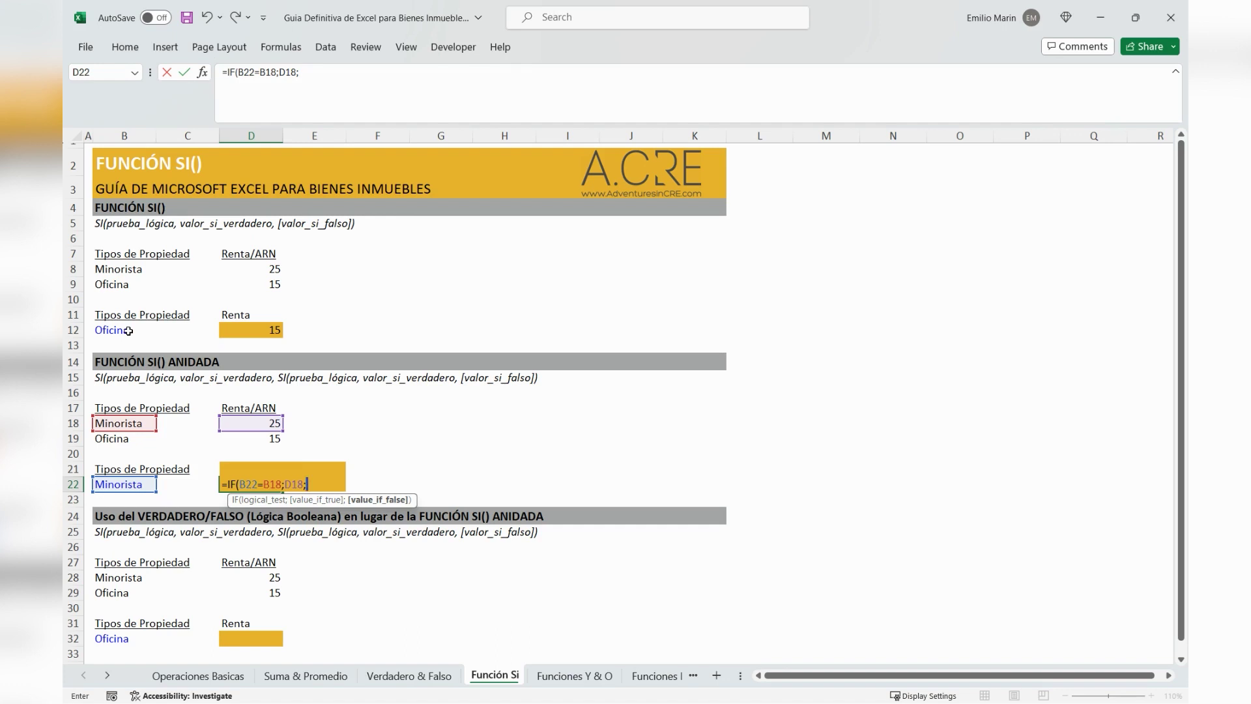
Nest a second IF as the value if false in D22, with the logical test B22=B19.
text(if)
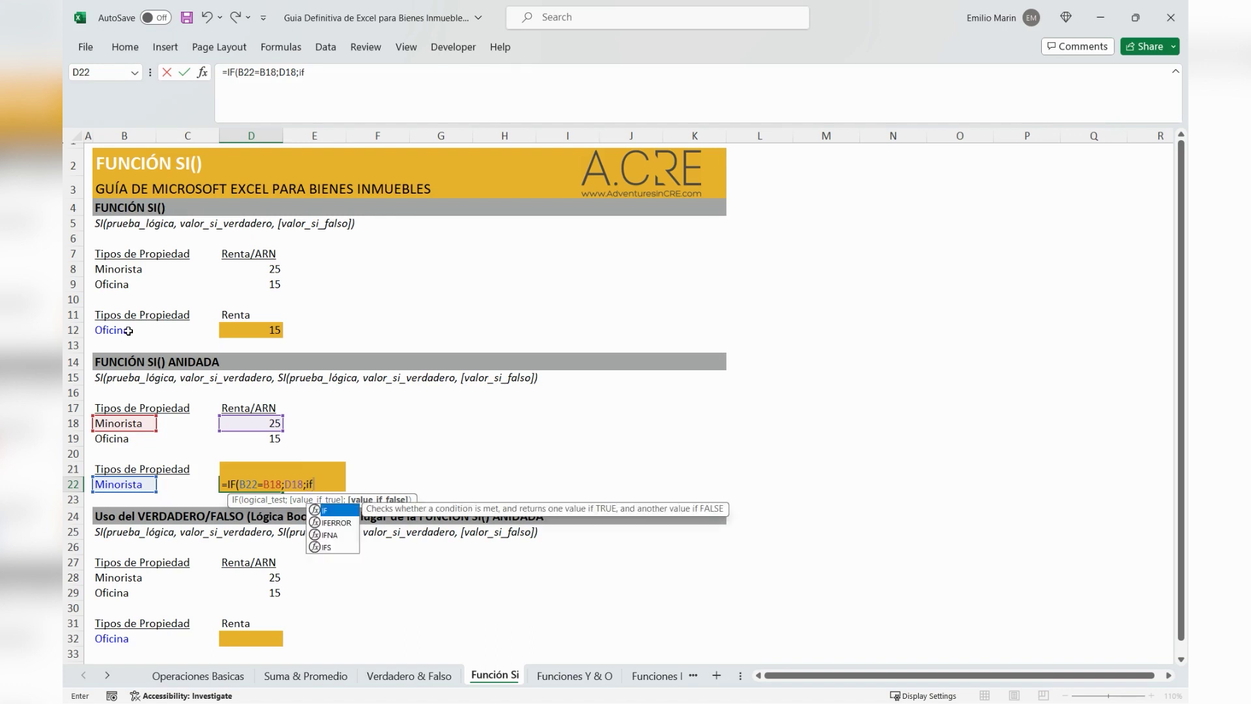
key(Tab)
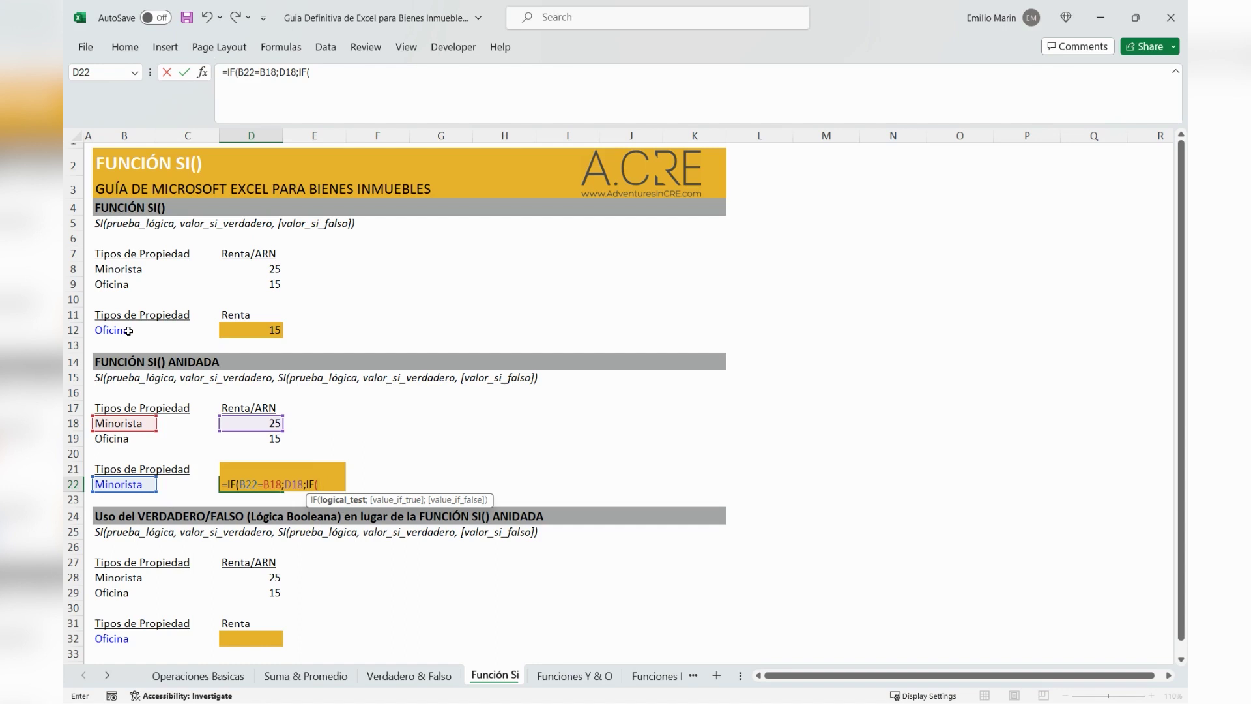
key(Up)
key(Up)
key(Left)
key(Left)
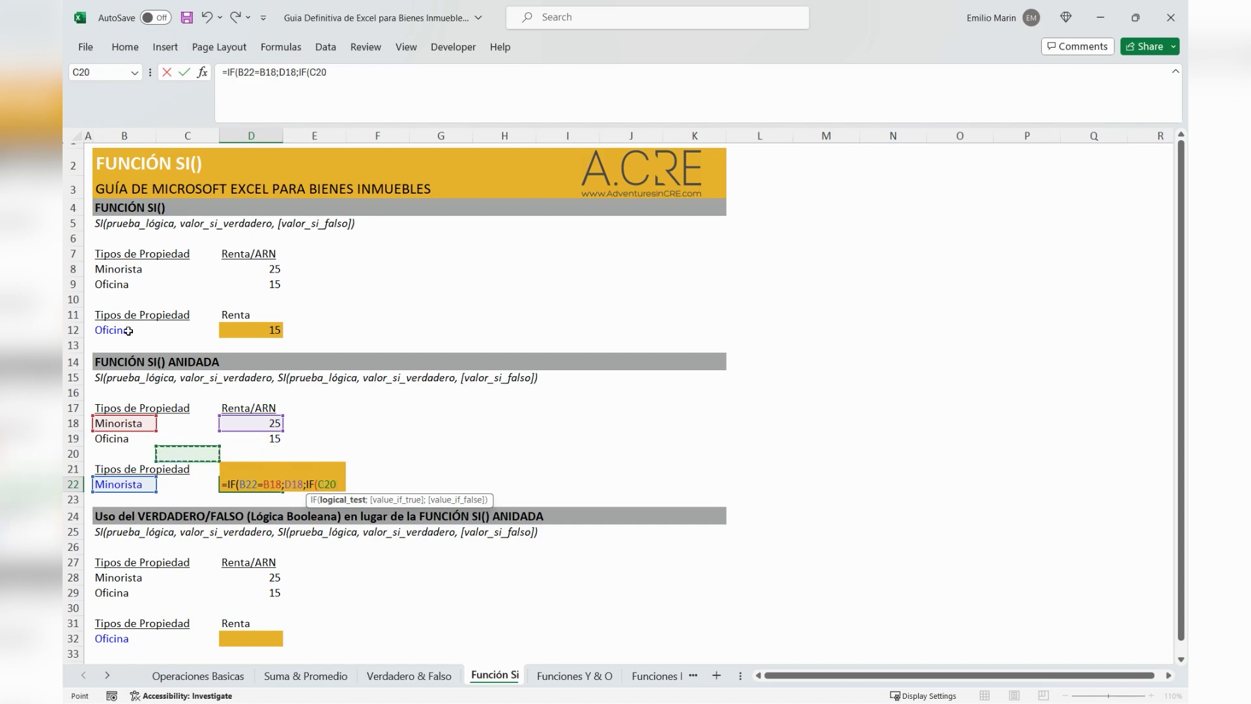
key(Down)
key(Down)
text(=)
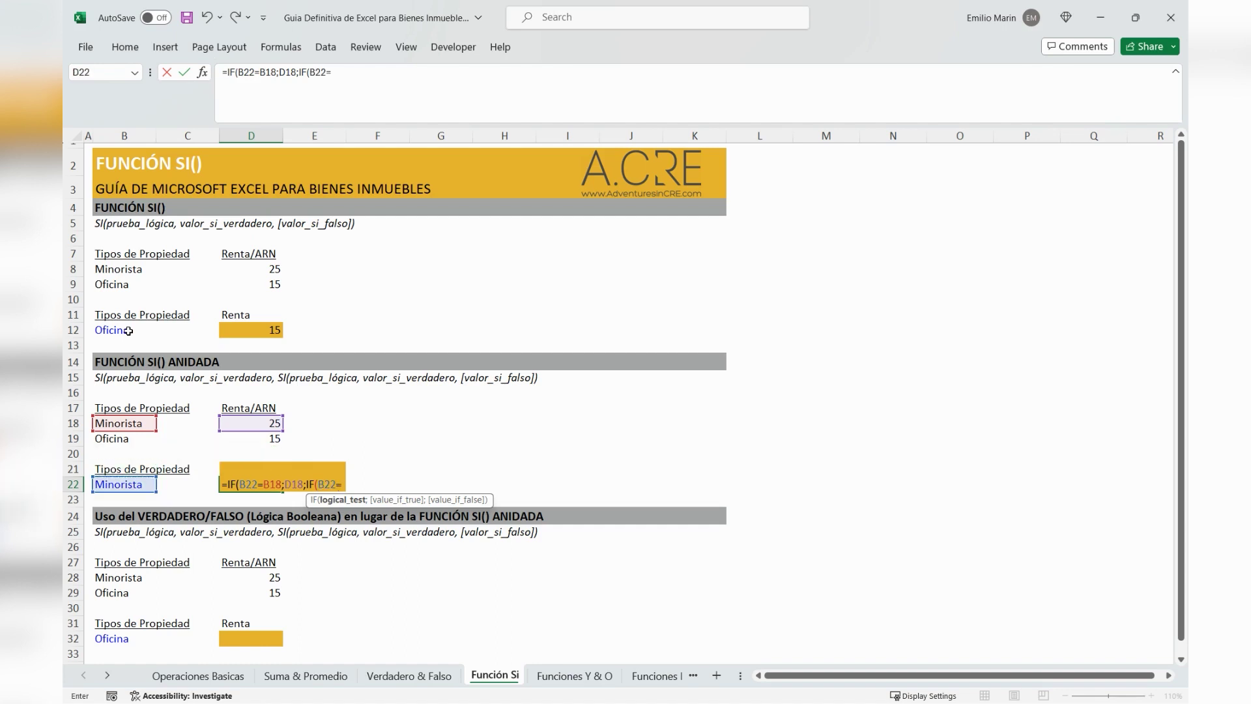
key(Up)
key(Up)
key(Up)
key(Left)
key(Left)
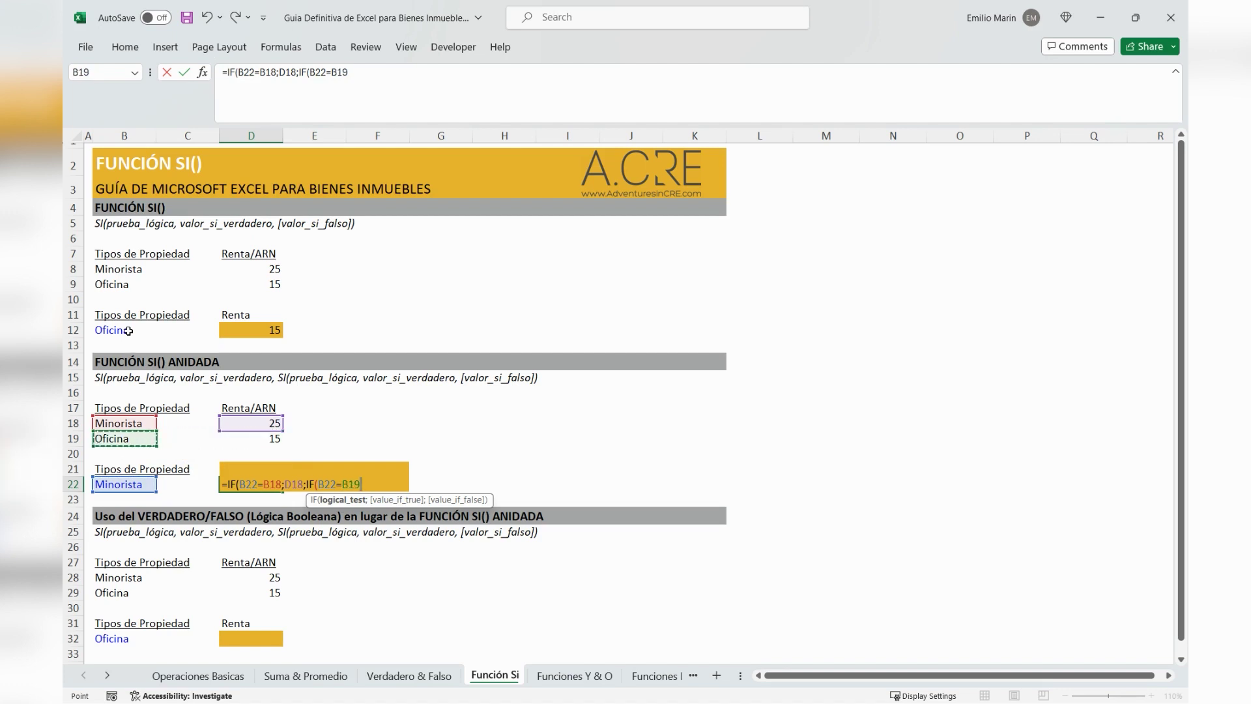
Finish the nested IF in D22 with D19 if true and 0 if false, giving =IF(B22=B18;D18;IF(B22=B19;D19;0)).
text(;)
key(Up)
key(Up)
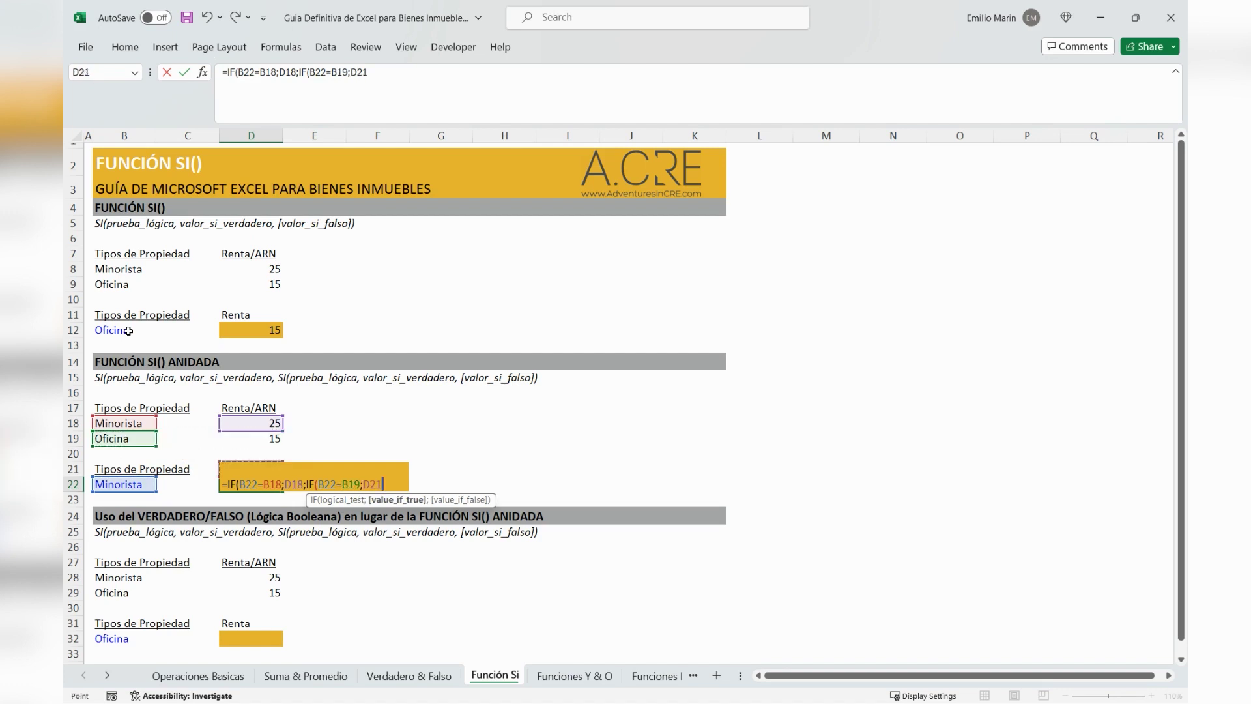
key(Up)
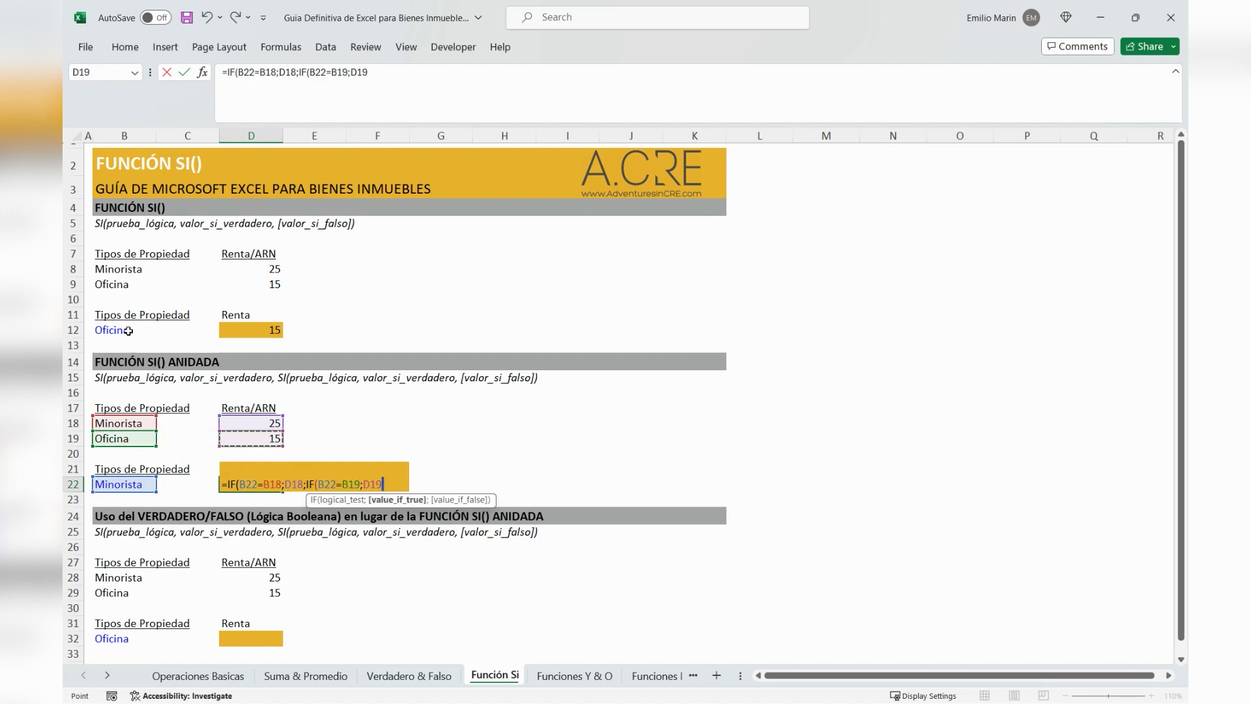
text(;0)
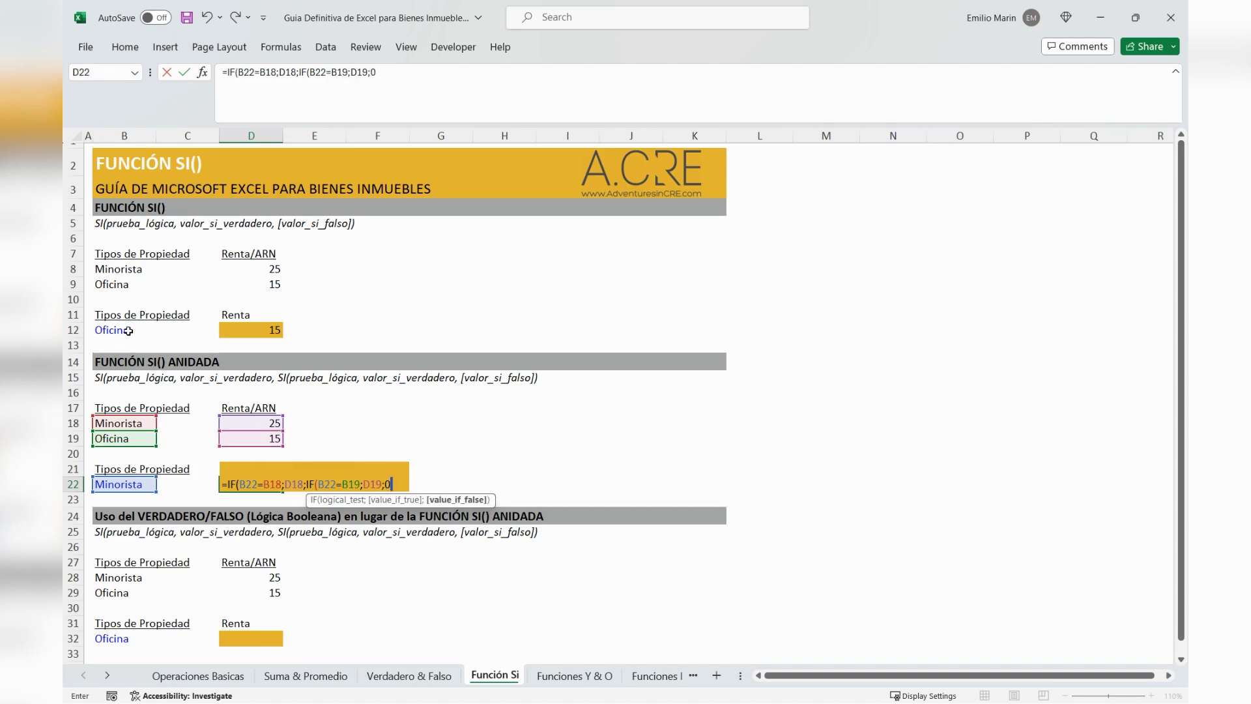
text()))
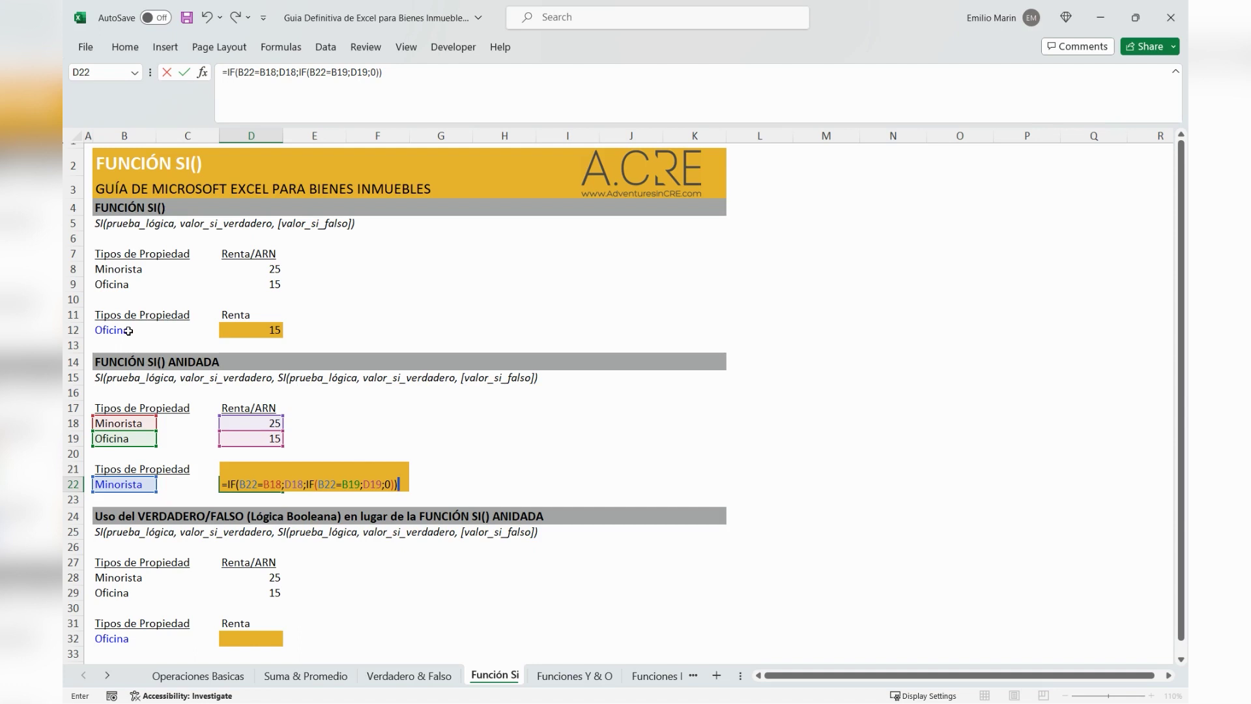
key(Return)
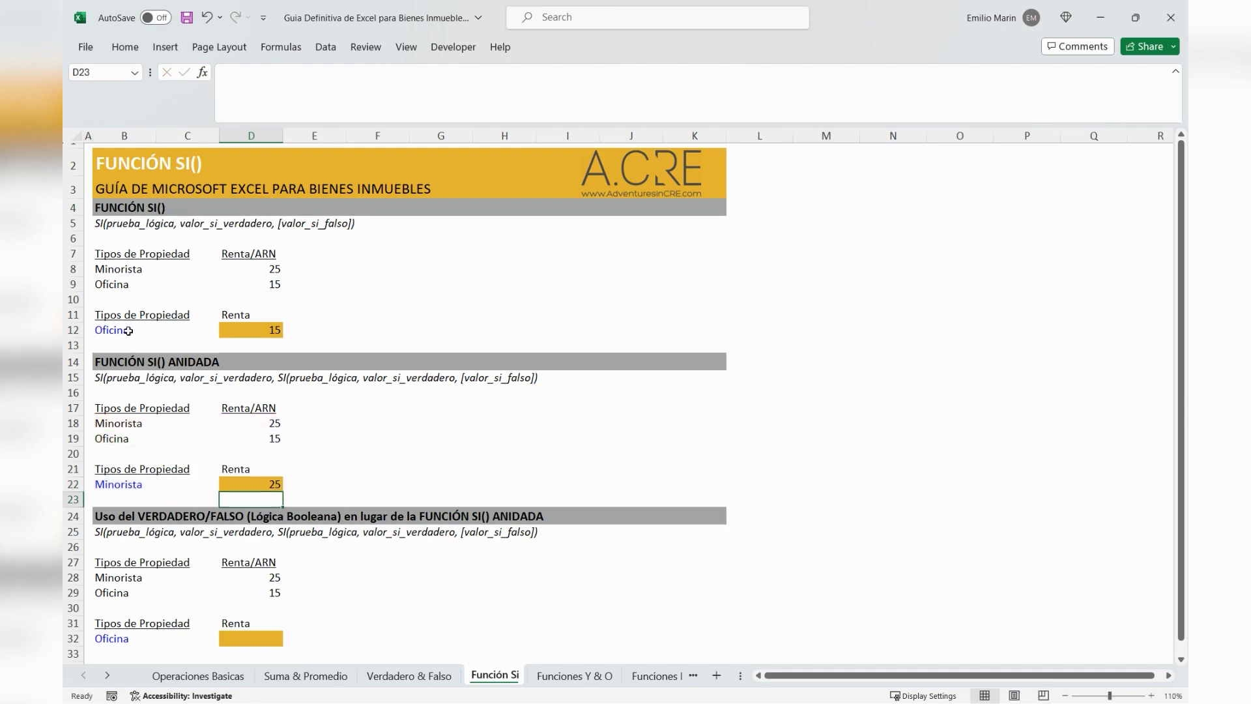
Review the nested formula in D22 and test it with Oficina as the property type in B22.
key(Up)
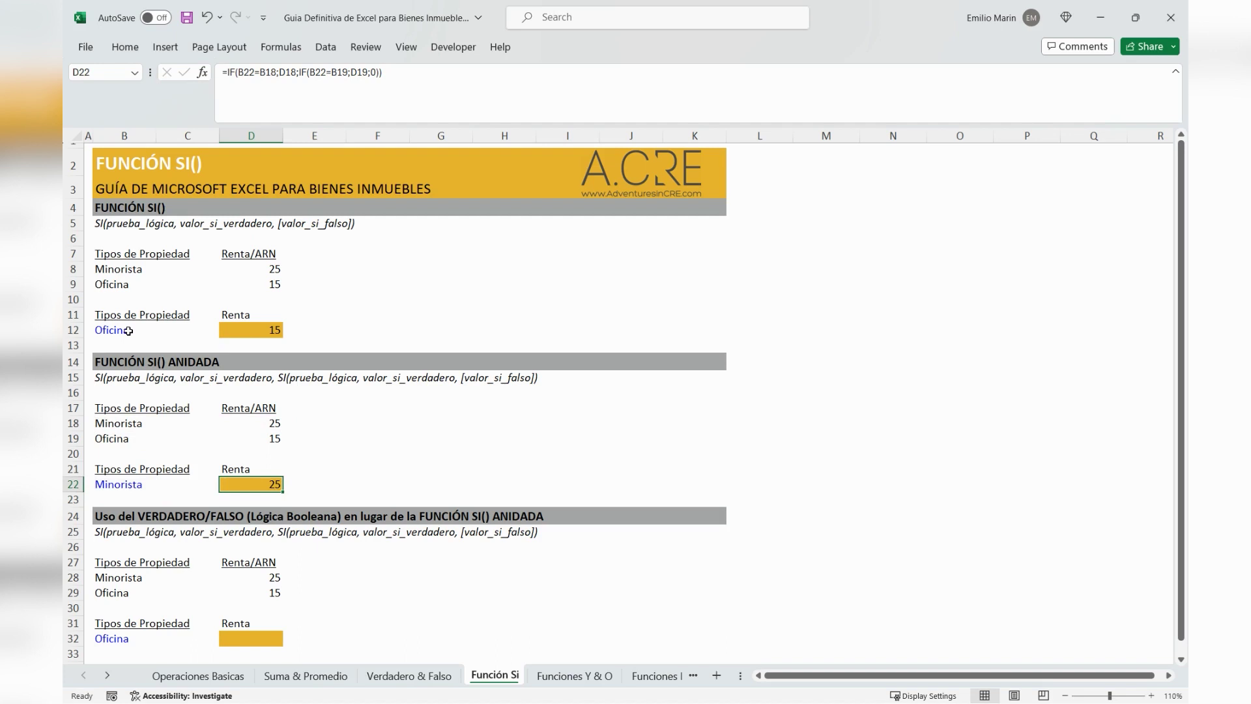
key(Left)
key(Left)
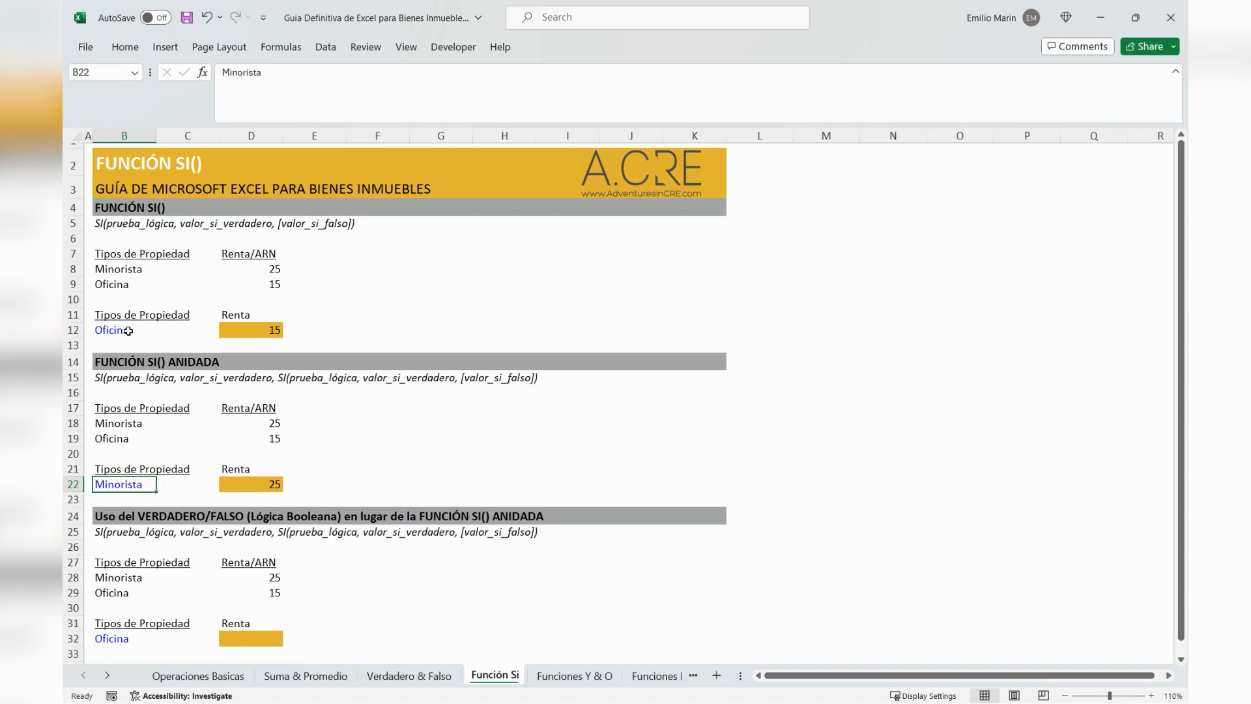
key(Up)
key(Up)
key(Up)
key(Up)
key(Down)
key(Down)
key(Down)
key(Down)
text(Oficina)
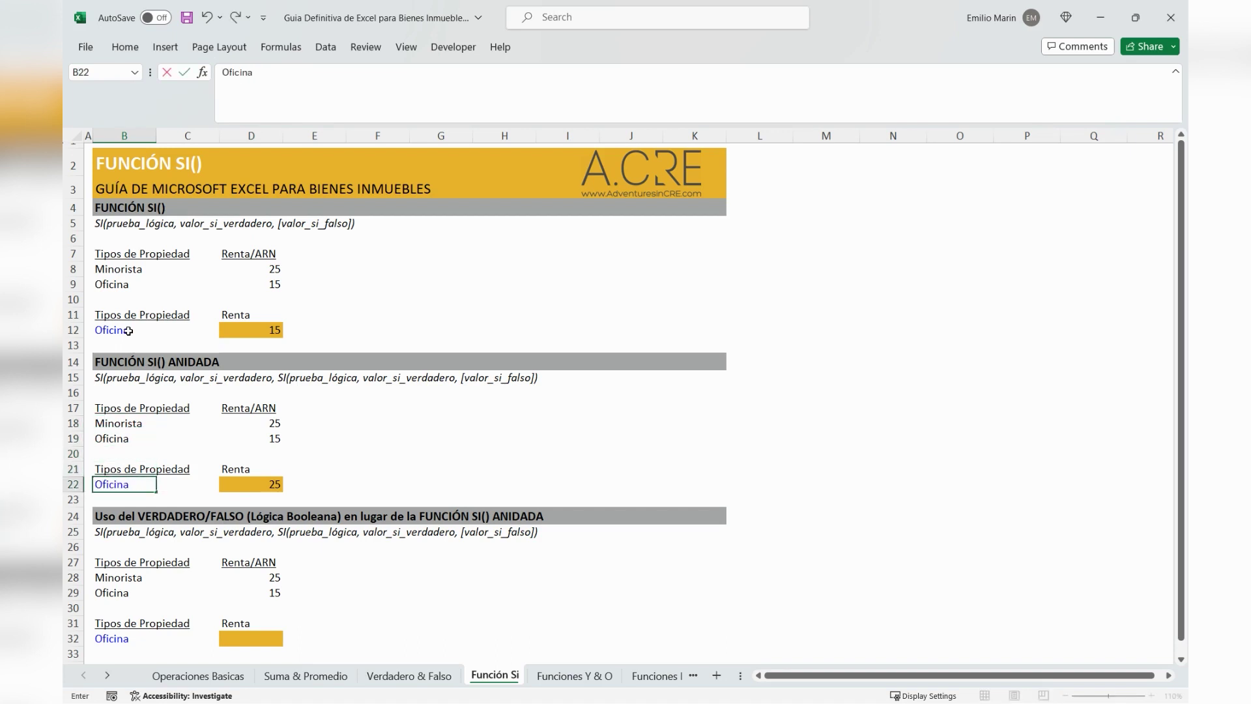
key(Return)
key(Up)
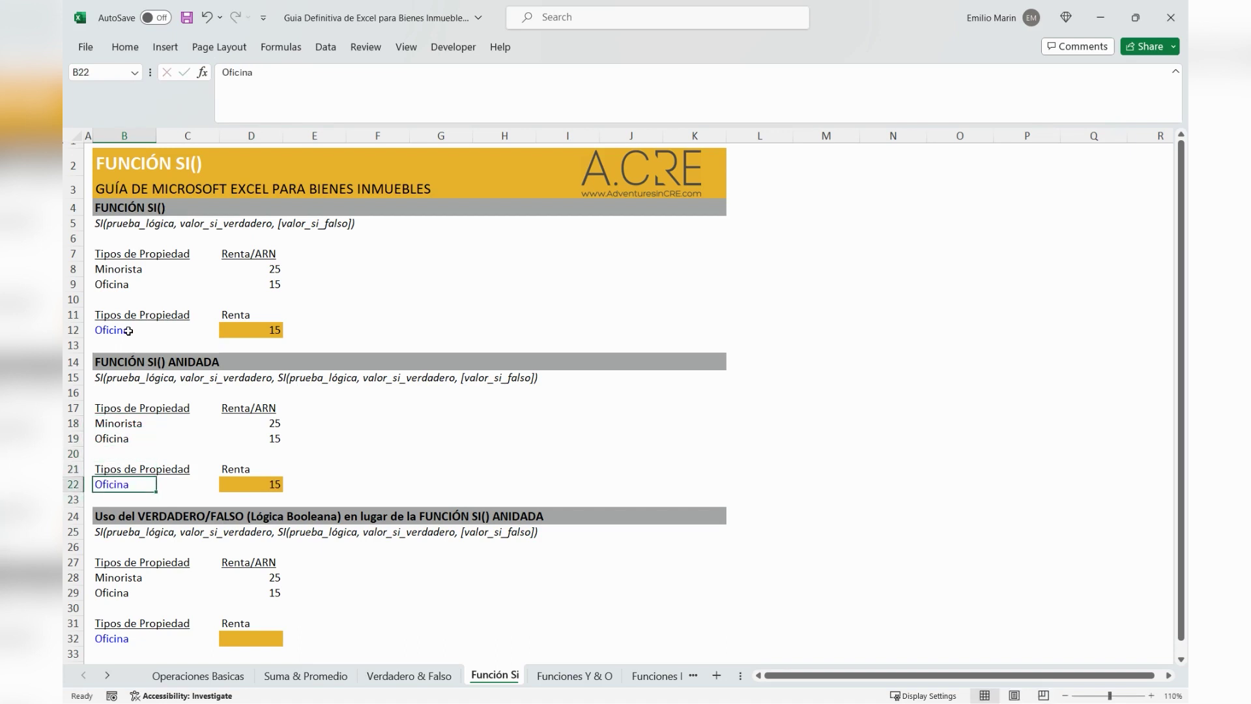
Test the nested rent formula with Hotel as the property type in B22.
text(Hotel)
key(Return)
key(Up)
Test the nested rent formula with the arbitrary text asdas in B22 and check D22.
text(asdas)
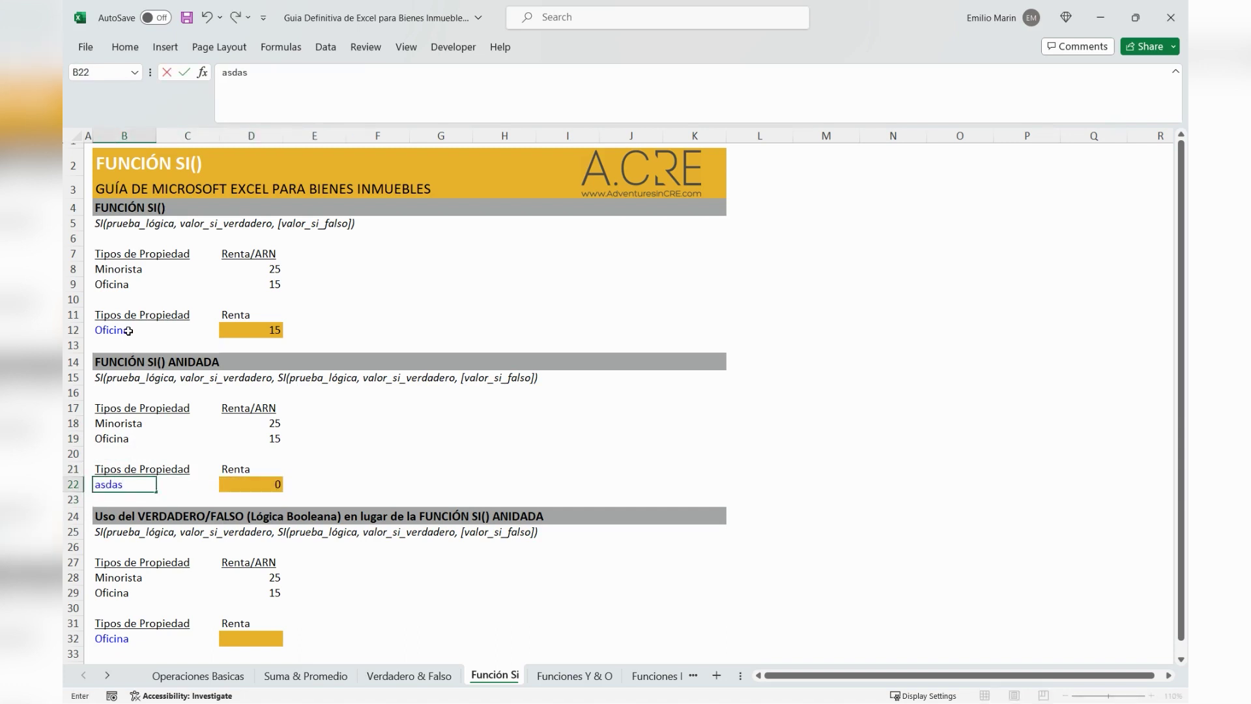
key(Return)
key(Up)
key(Right)
key(Right)
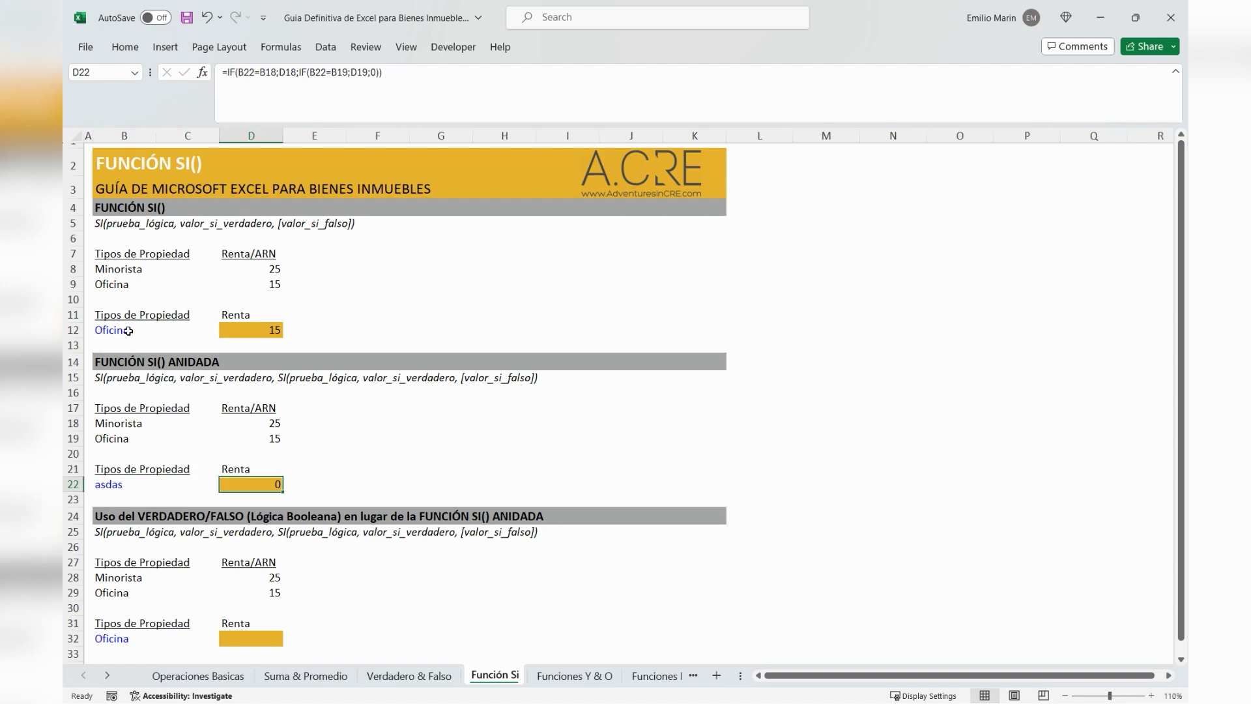
Inspect the nested IF formula in D22 and set the property type in B22 back to Oficina.
click(446, 107)
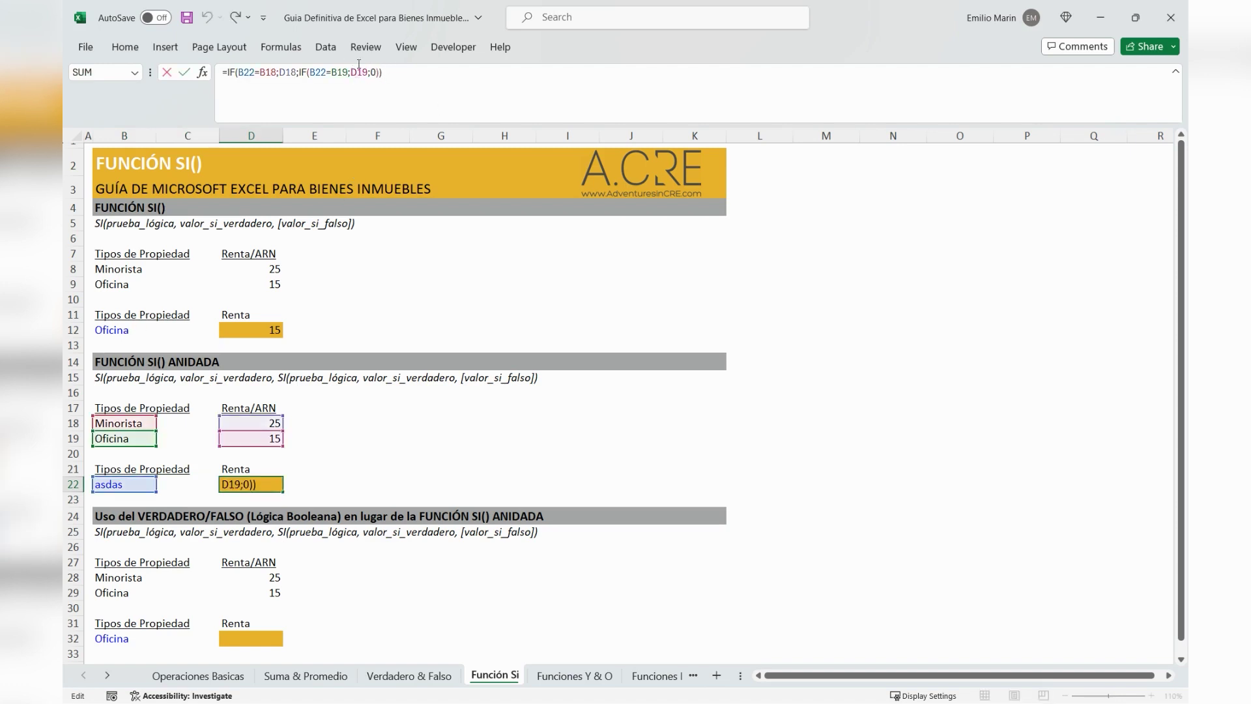
key(Return)
click(135, 482)
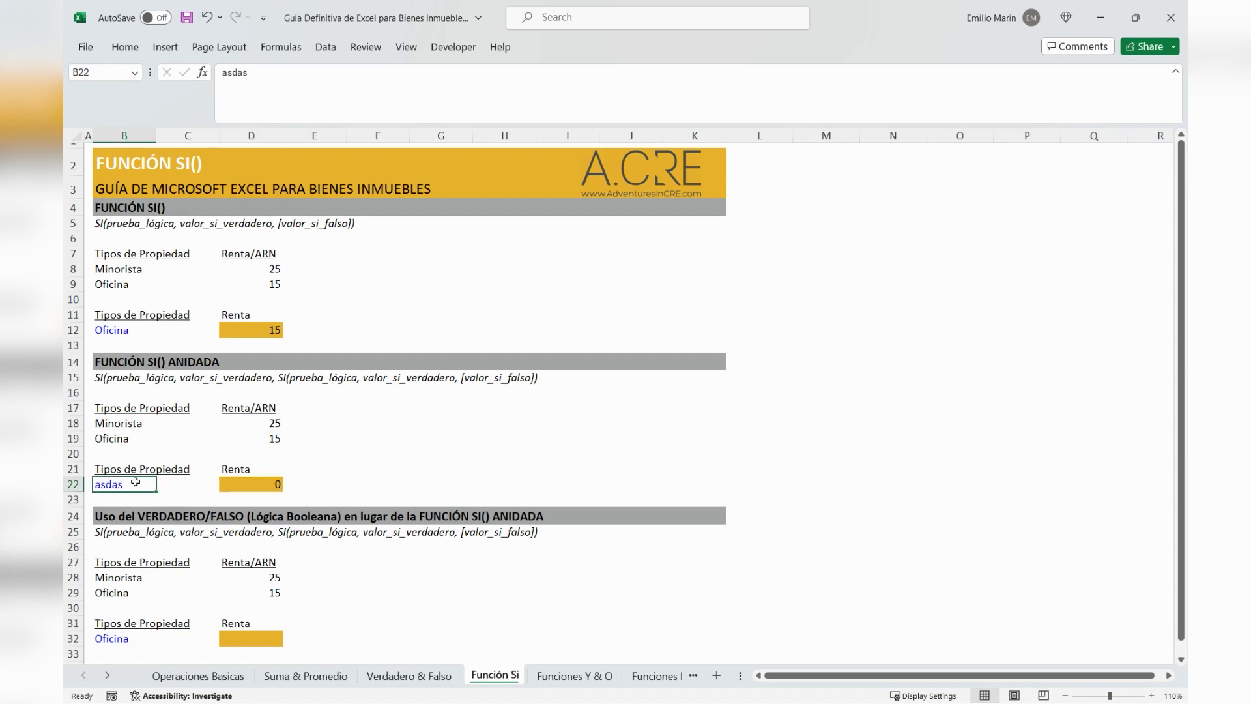
text(Oficina)
key(Return)
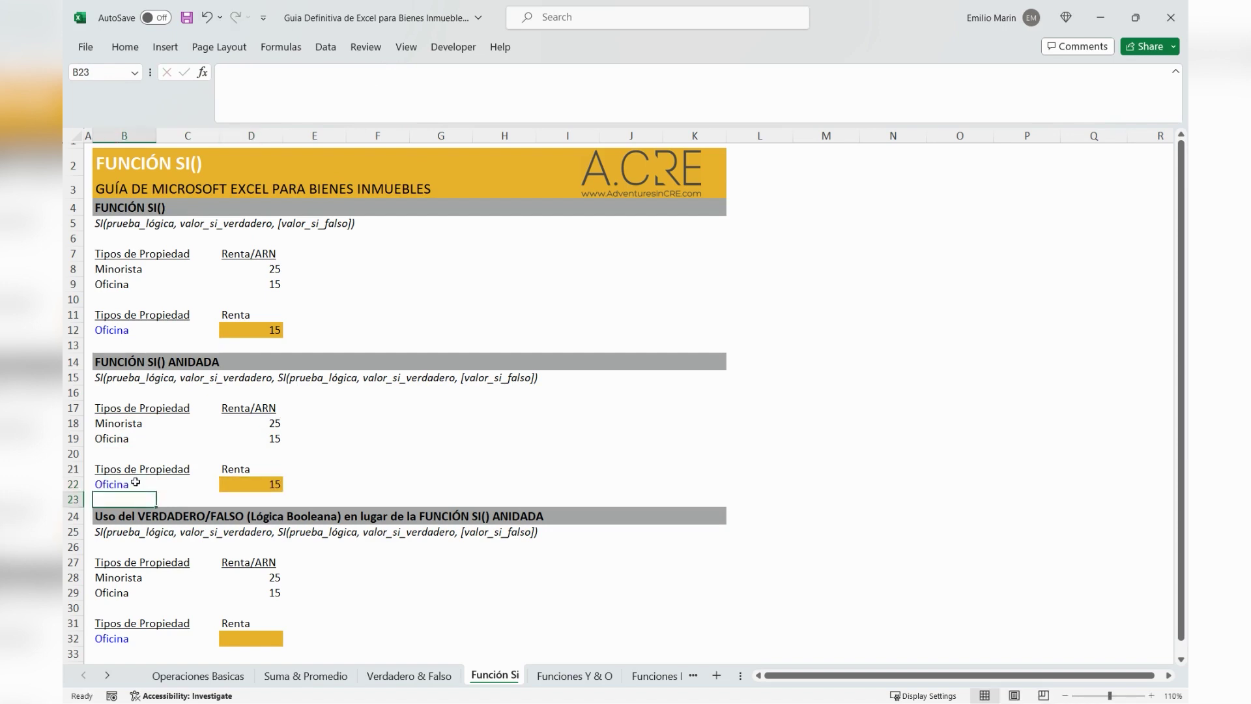
Look over the Boolean logic exercise around B32 and examine the nested IF formula in D22 for comparison.
key(Down)
key(Down)
key(Down)
key(Down)
key(Down)
key(Down)
key(Down)
key(Down)
key(Down)
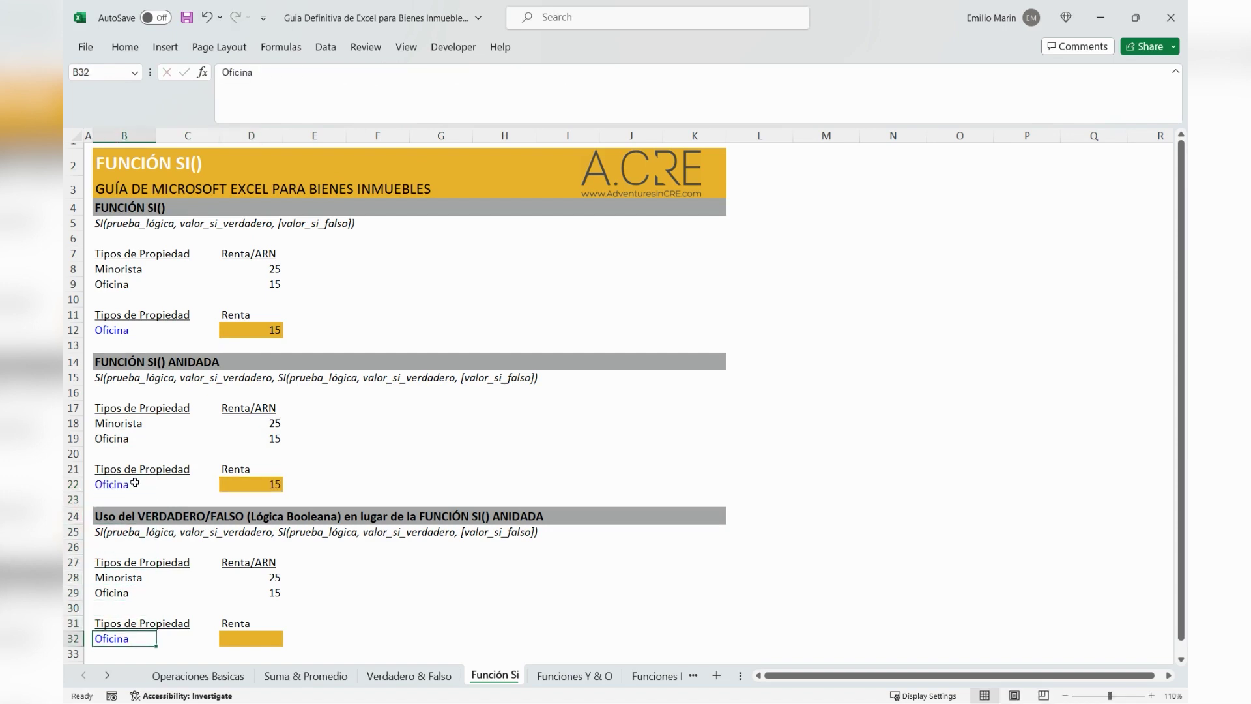
key(Right)
key(Right)
key(Up)
key(Up)
key(Up)
key(Up)
key(Up)
key(Up)
key(Up)
key(Up)
key(Up)
key(Up)
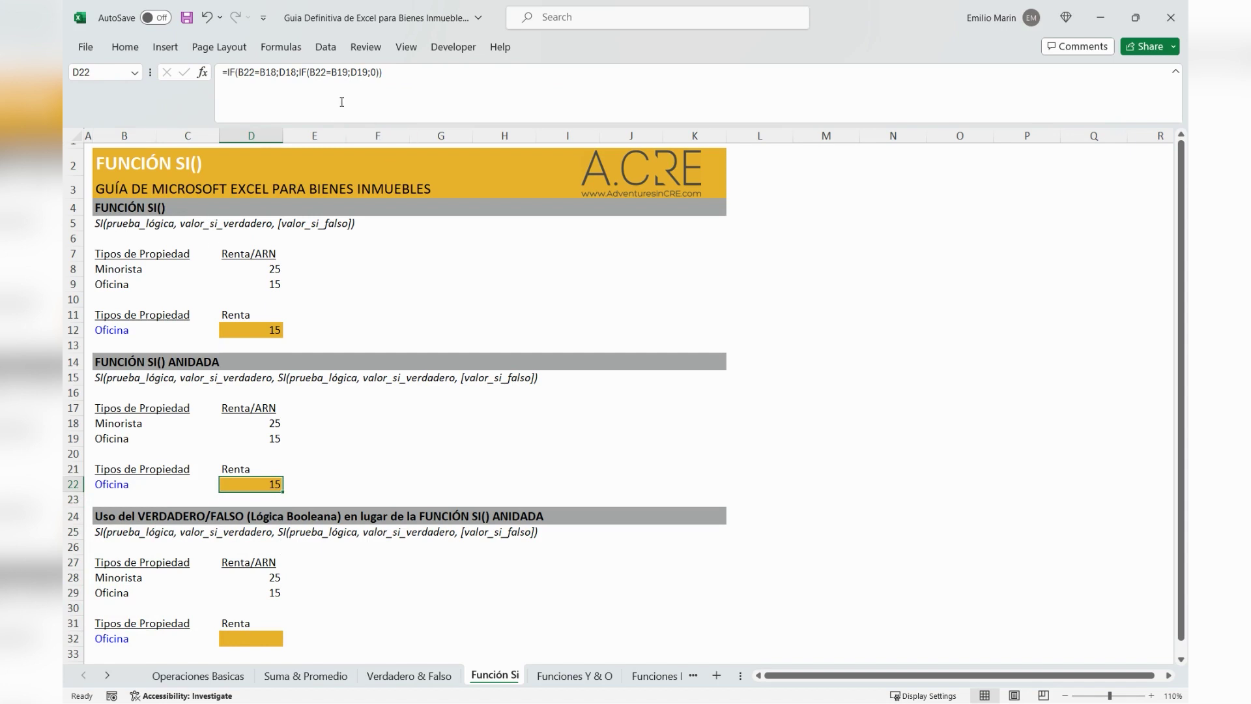
click(401, 73)
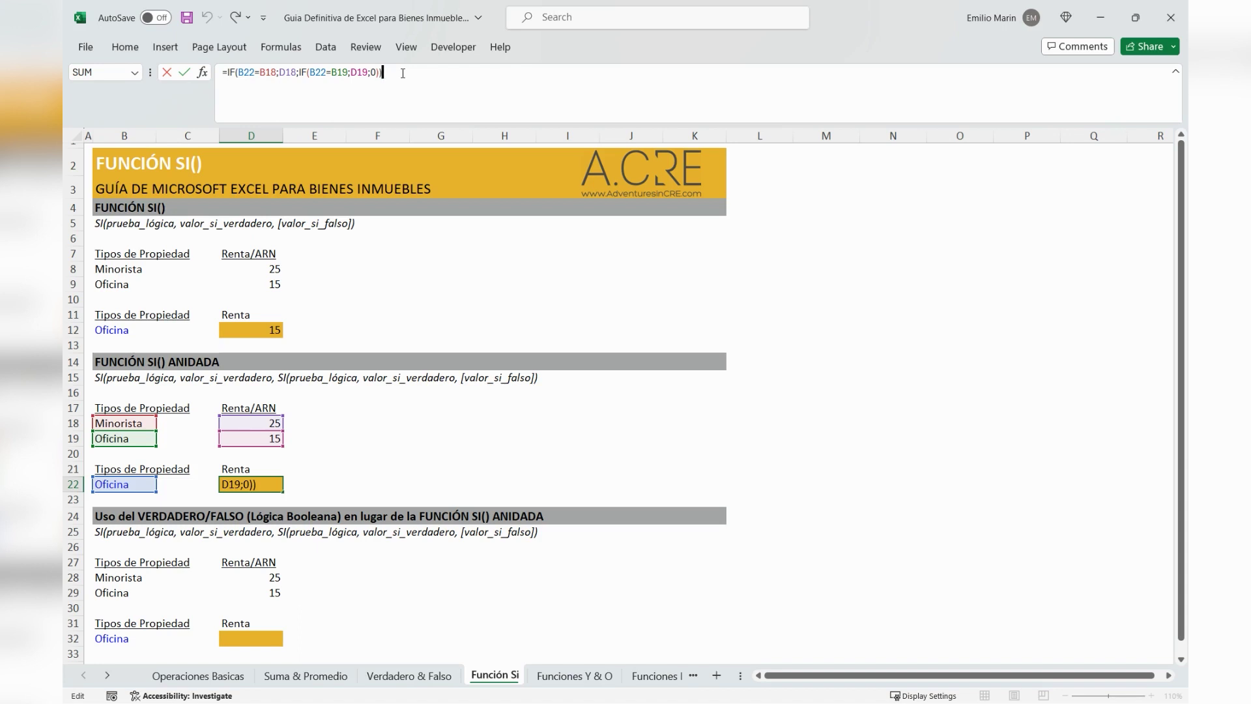
key(Return)
Start a Boolean rent formula in D32 with a parenthesized test of whether B32 equals B29.
key(Down)
key(Down)
key(Down)
key(Down)
key(Down)
key(Down)
key(Down)
key(Down)
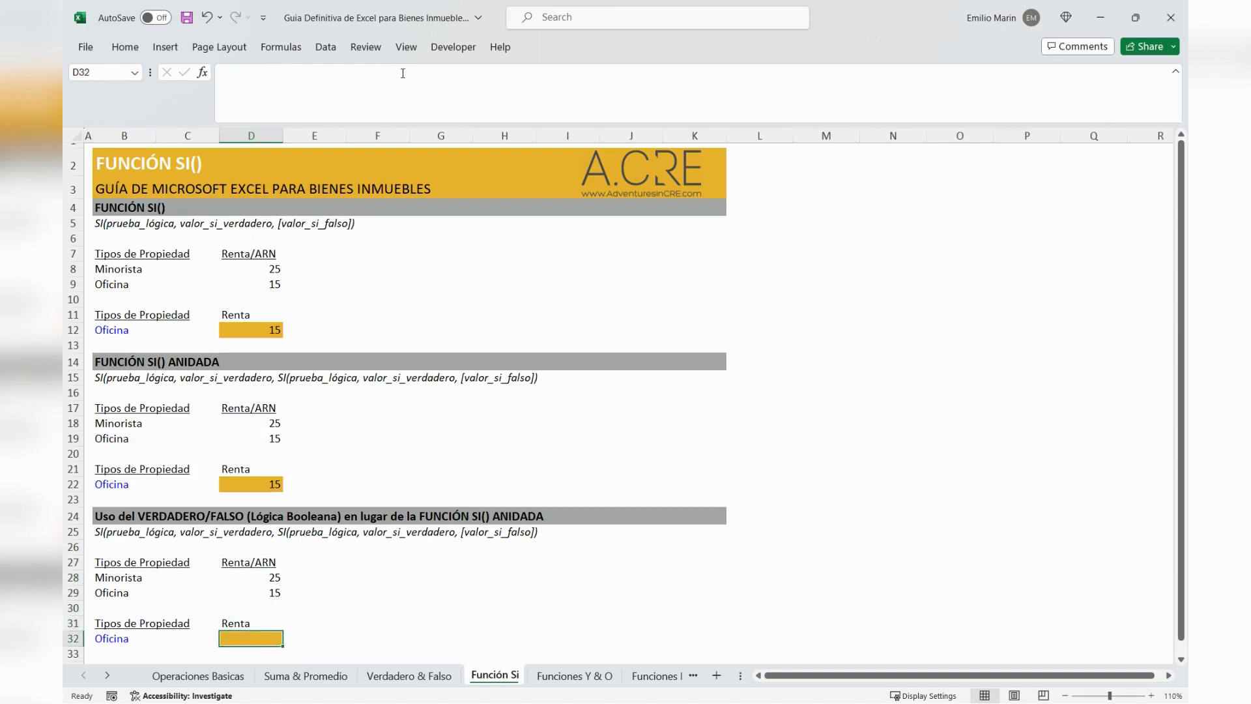
text(=)
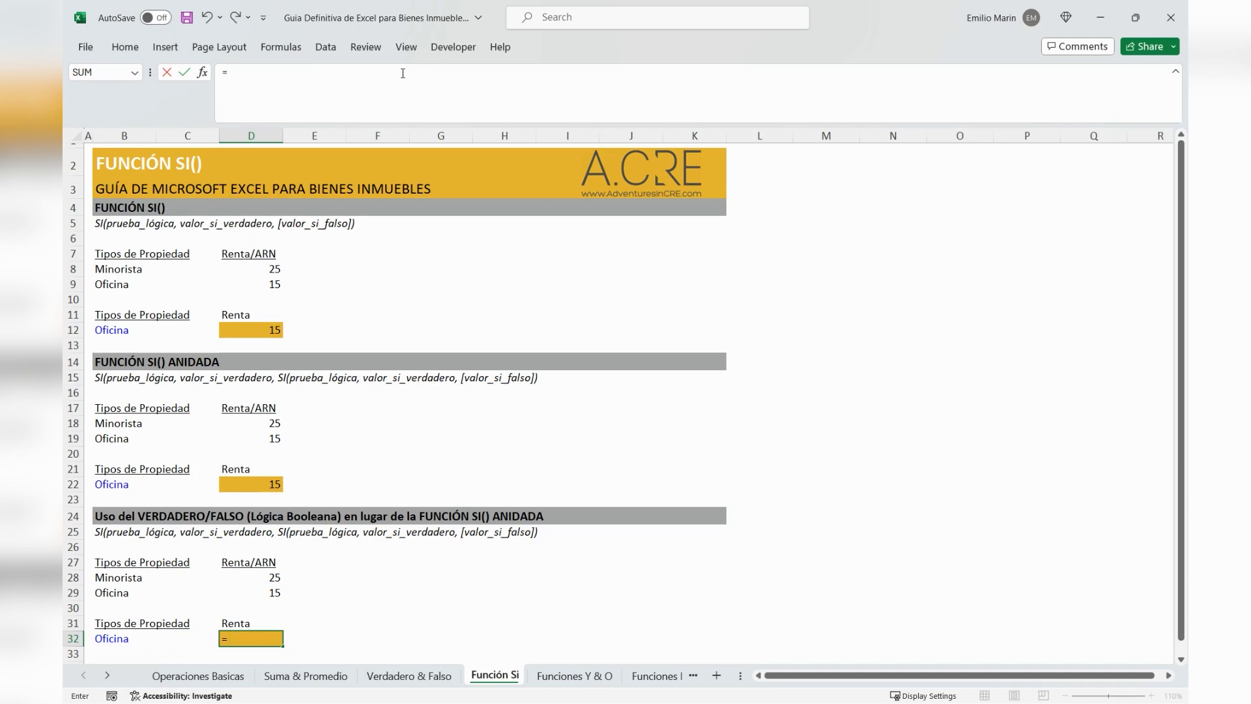
text(()
key(Left)
key(Left)
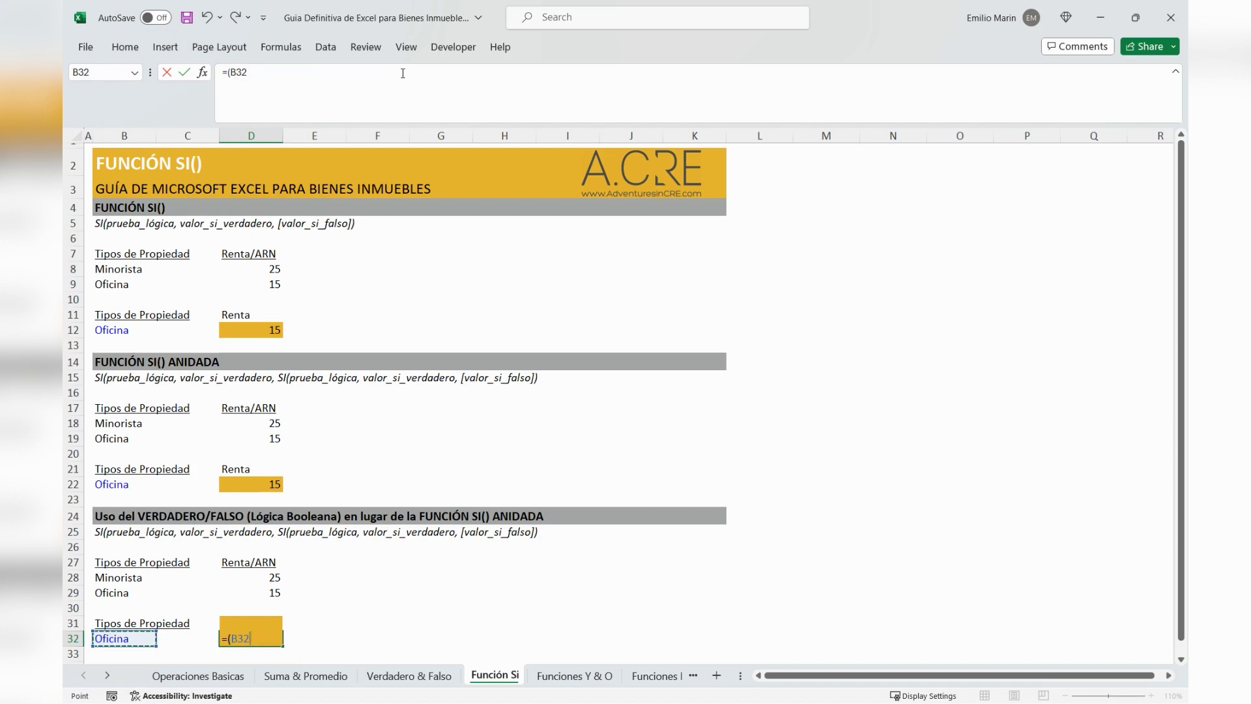
text(=)
key(Up)
key(Up)
key(Up)
key(Left)
key(Left)
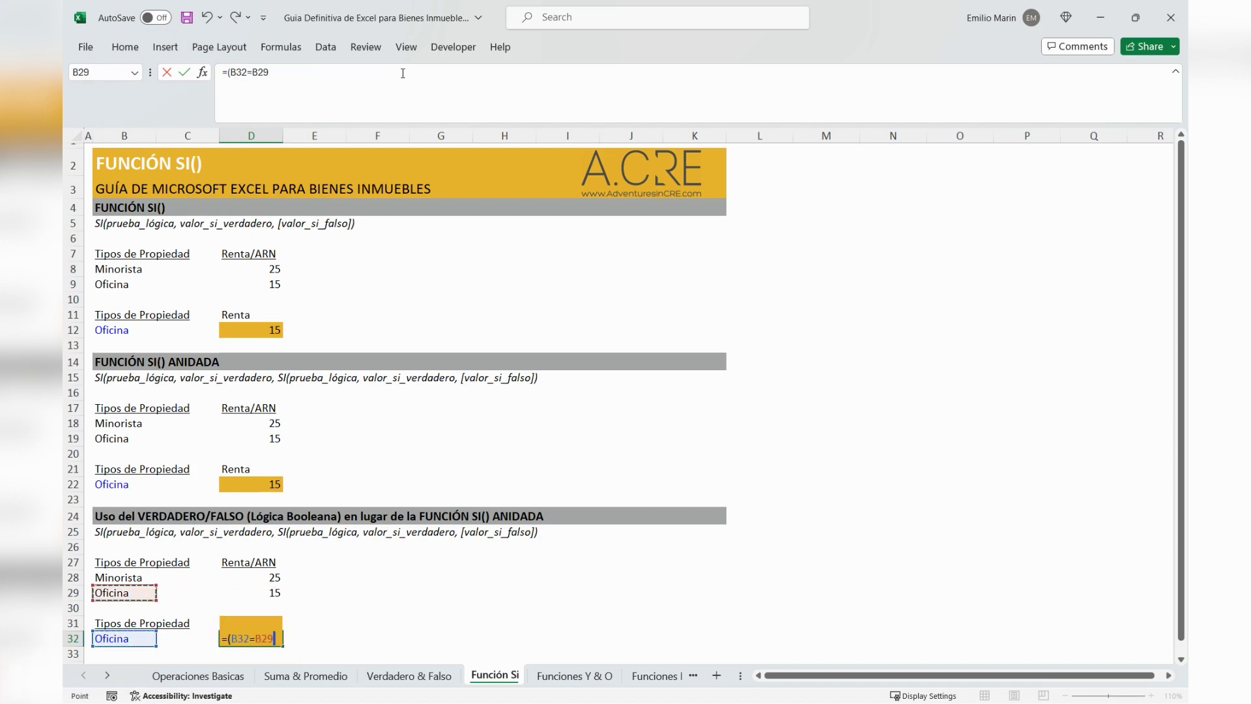
Close the Oficina test in D32 and multiply it by the office rent in D29.
text()*)
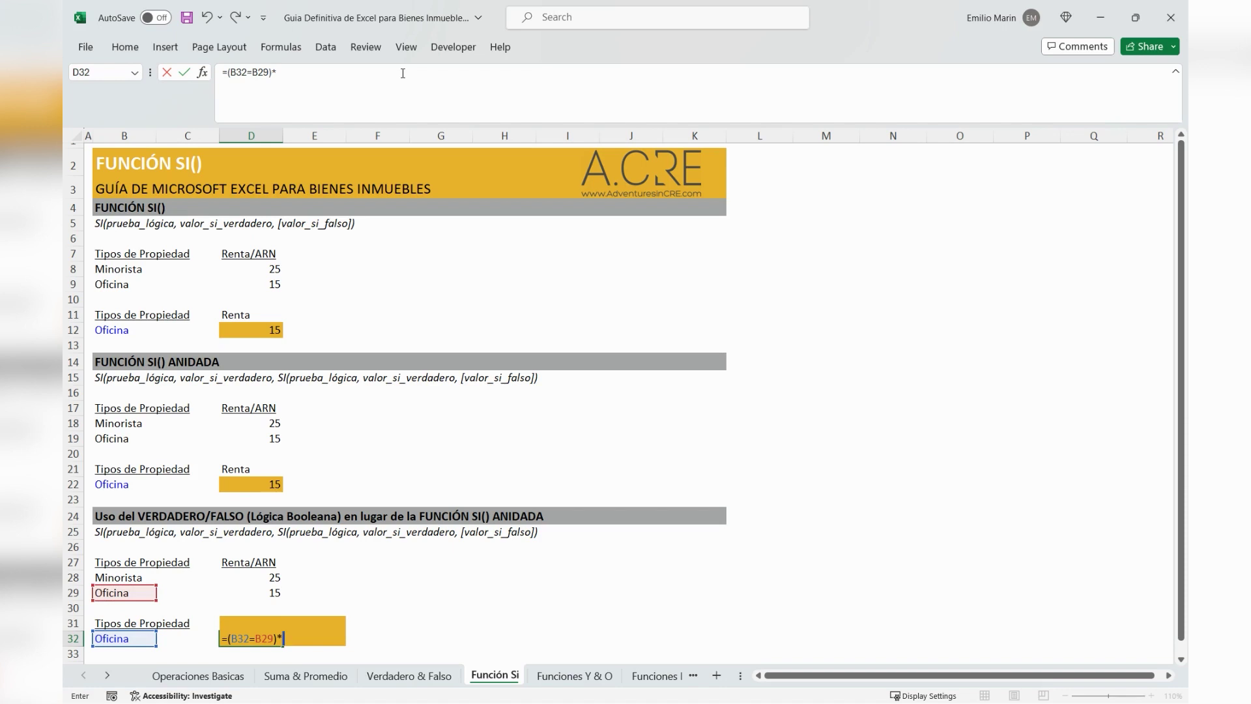
key(Up)
key(Up)
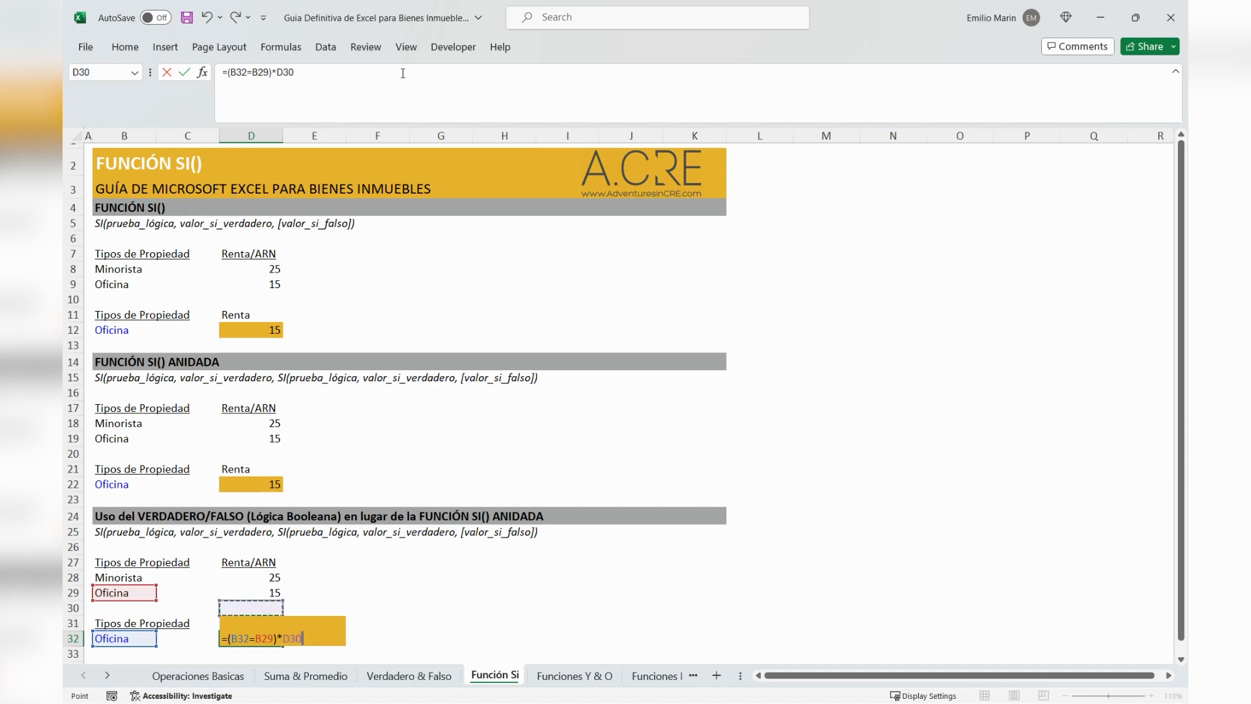
key(Up)
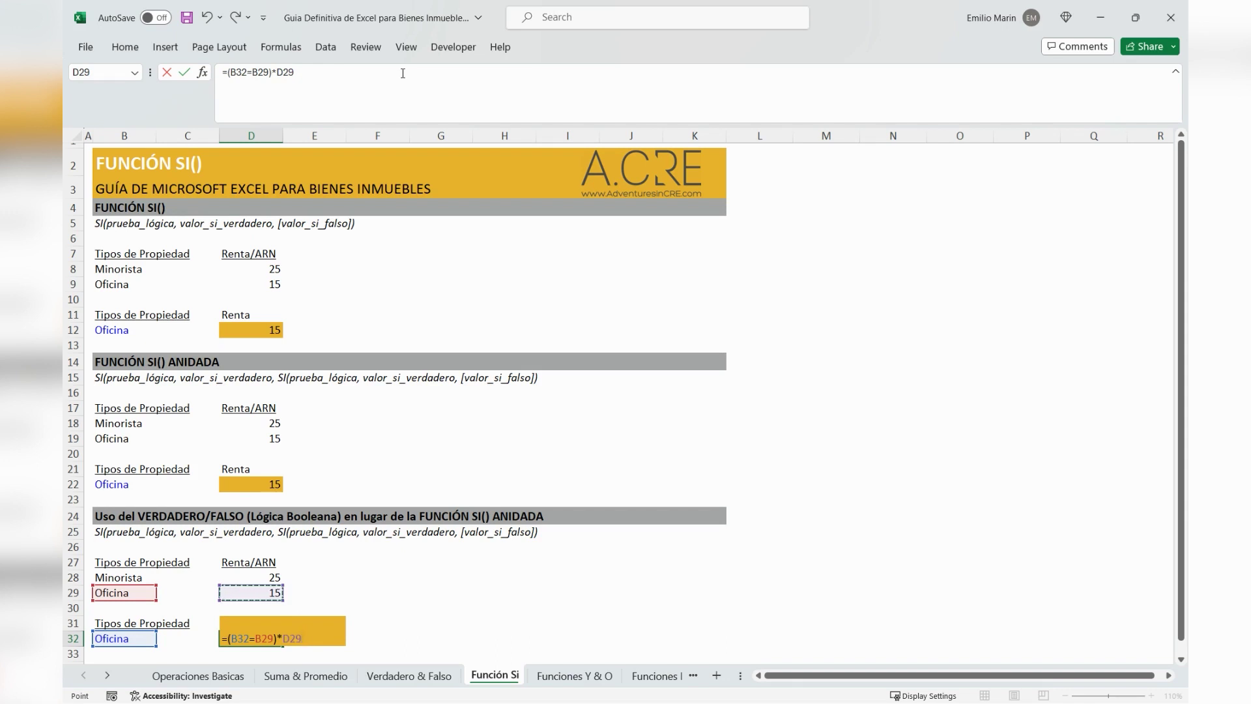
Add a second parenthesized test to the D32 formula checking whether B32 equals B28.
text(+)
key(Left)
key(Left)
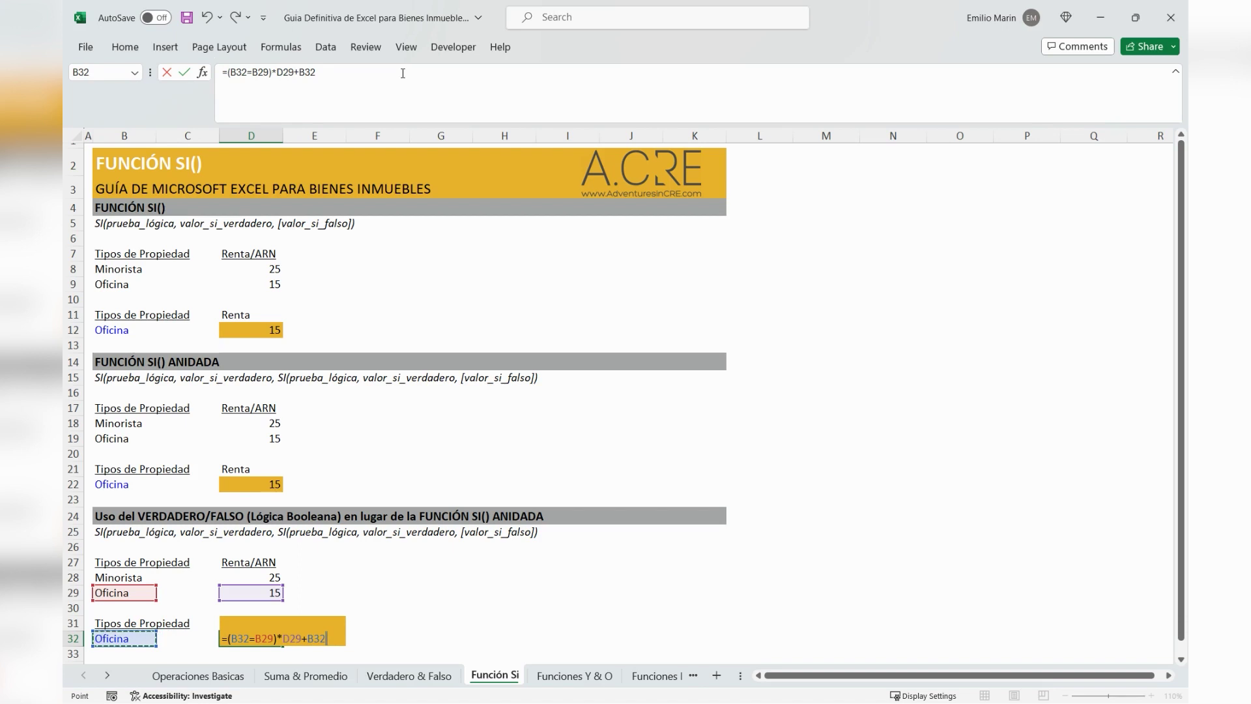
key(BackSpace)
key(BackSpace)
key(BackSpace)
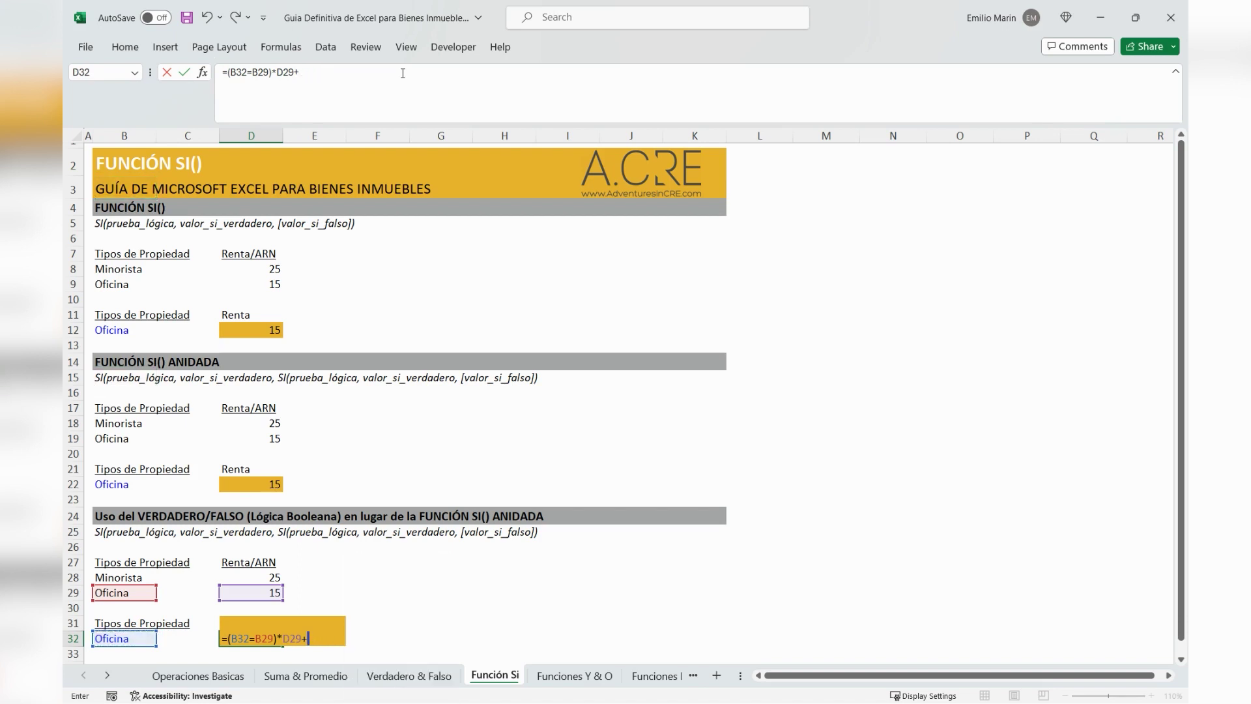
text(()
key(Left)
key(Left)
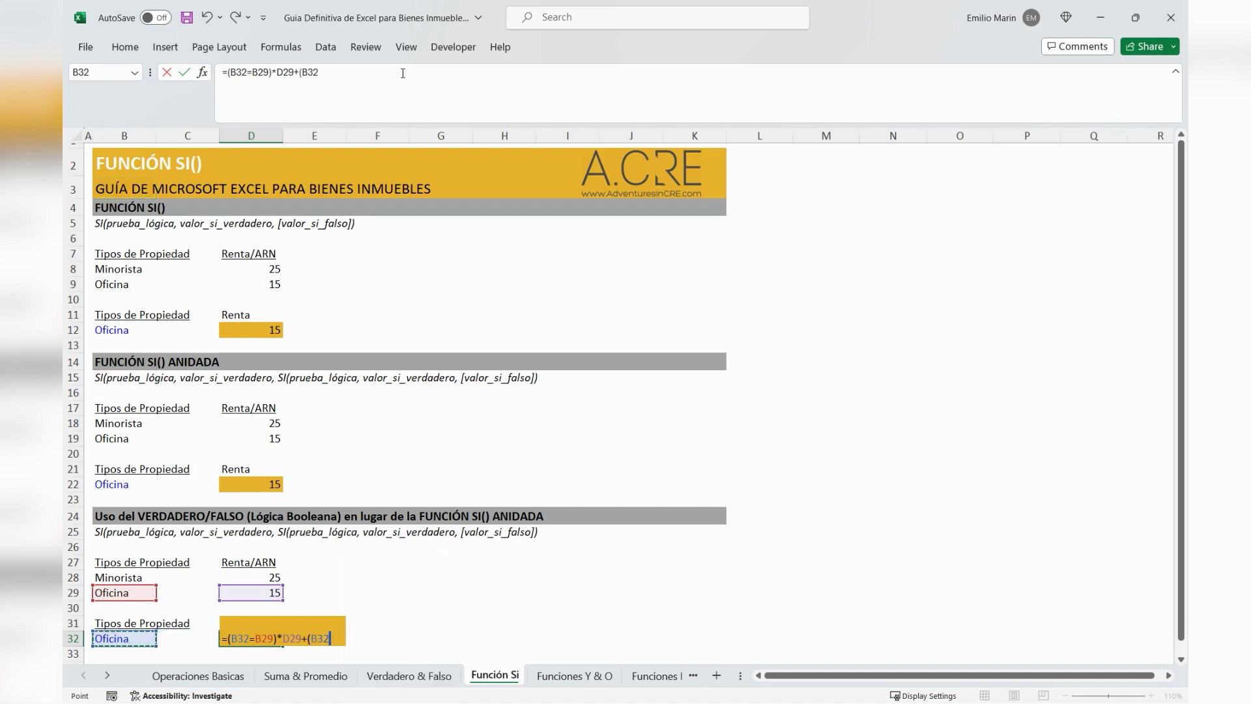
text(=)
key(Up)
key(Up)
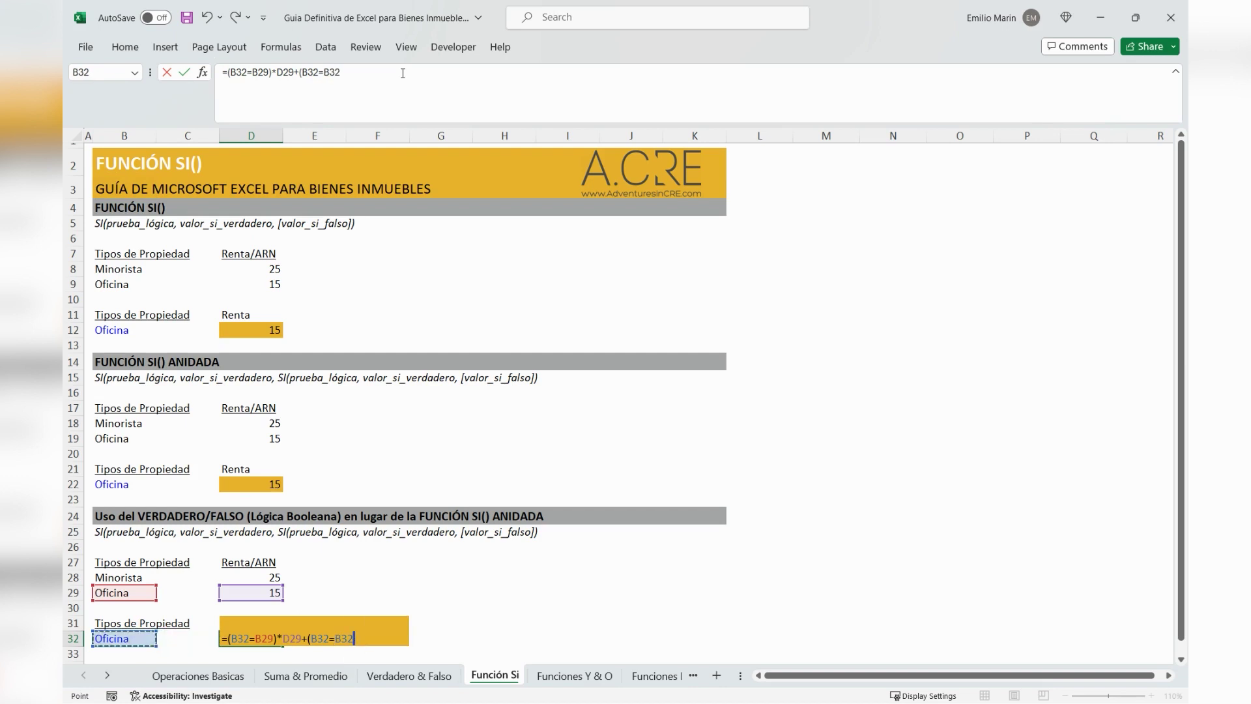
key(Up)
key(Up)
text())
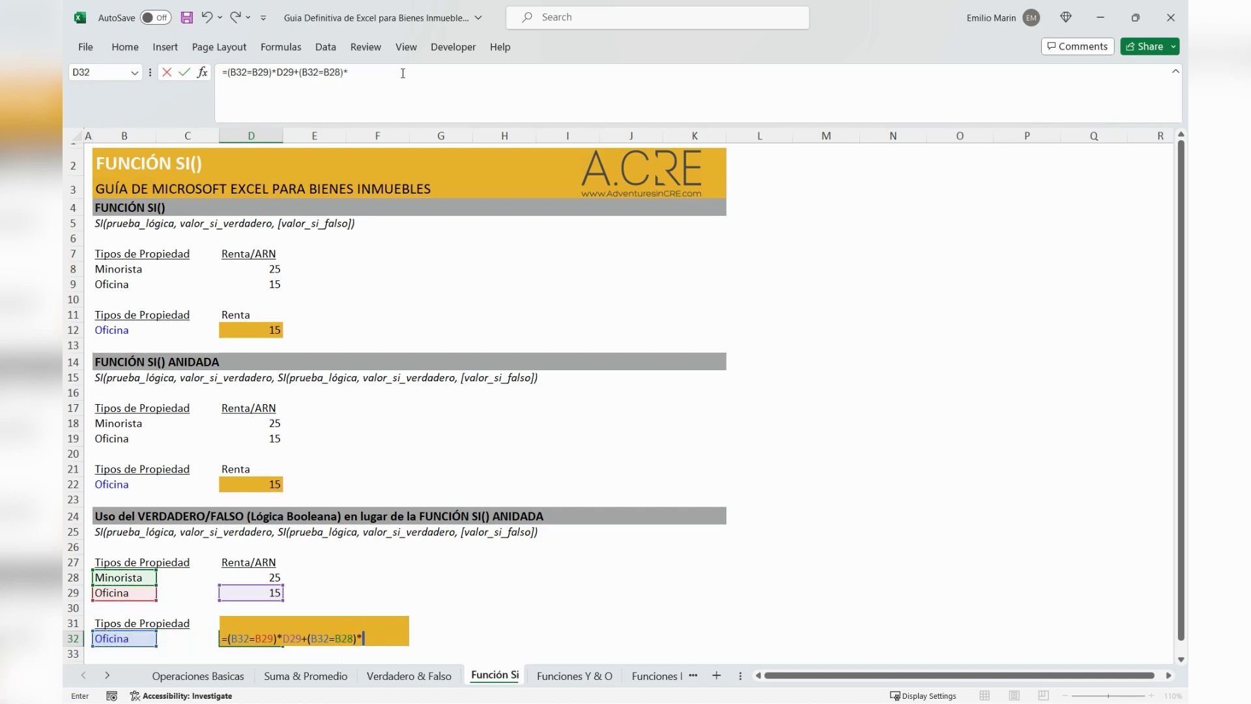
Multiply the Minorista test by the rent in D28 and enter the formula =(B32=B29)*D29+(B32=B28)*D28 in D32.
text(*)
key(Left)
key(Up)
key(Up)
key(Up)
key(Up)
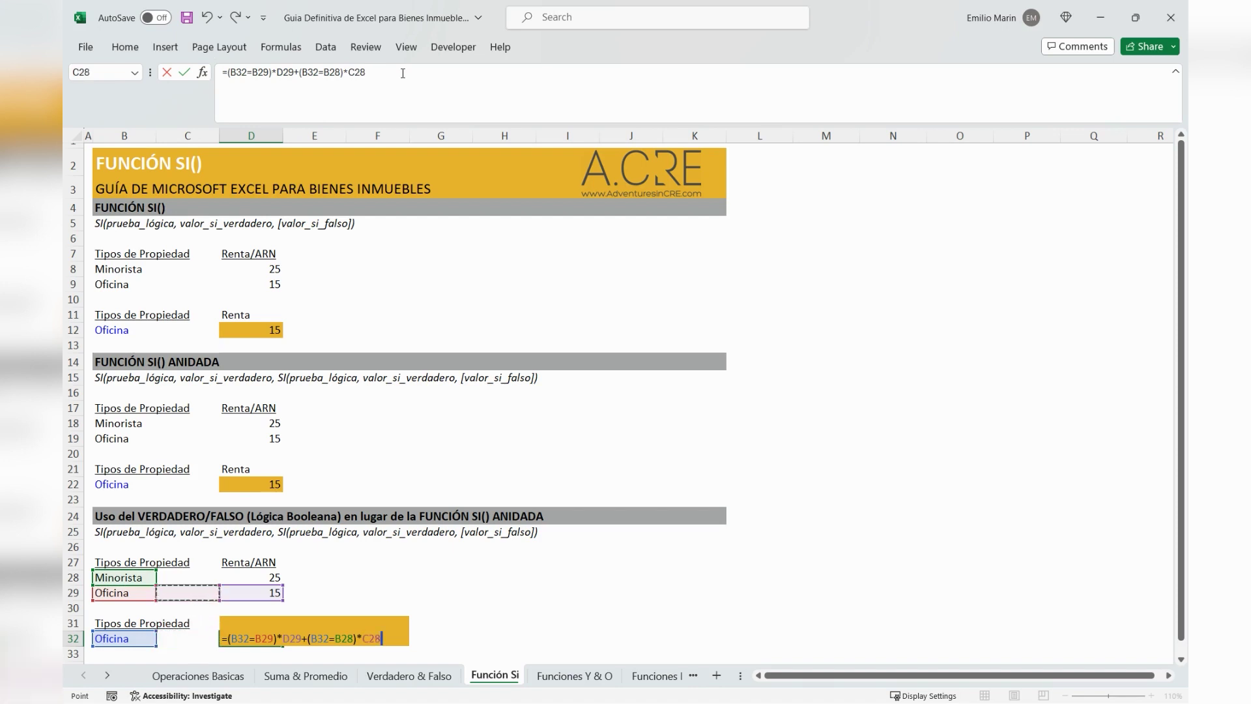
key(Right)
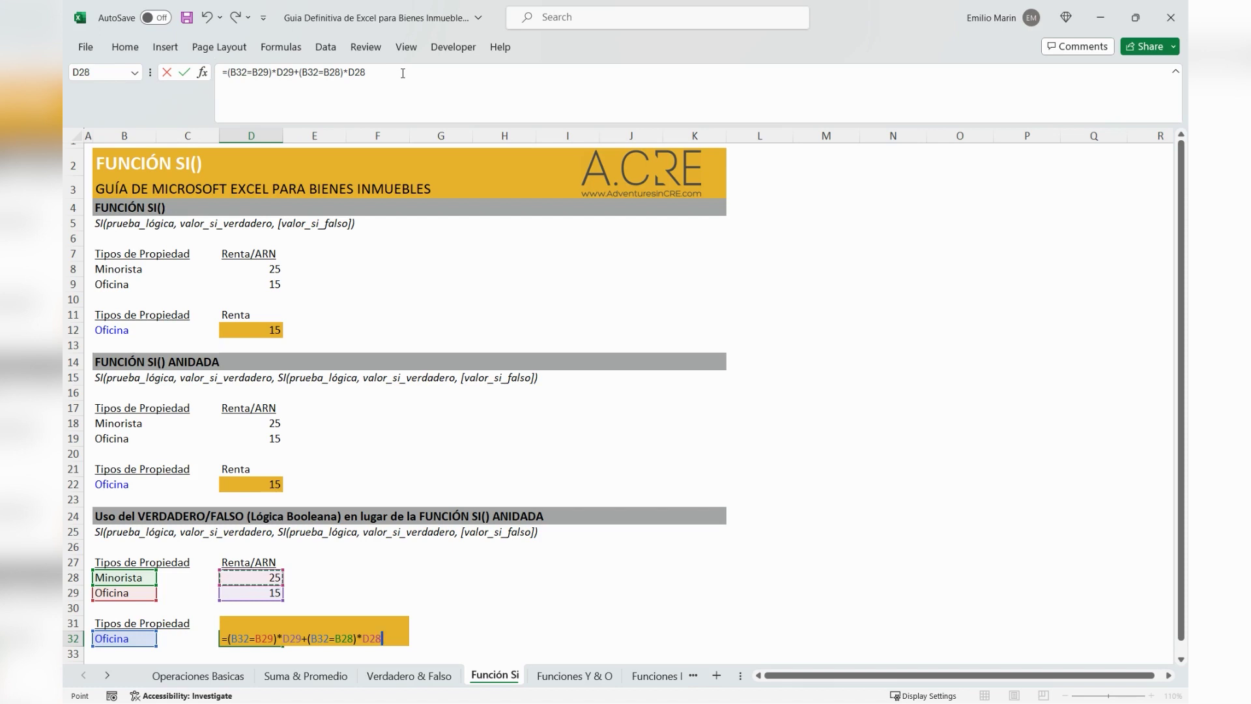
key(Return)
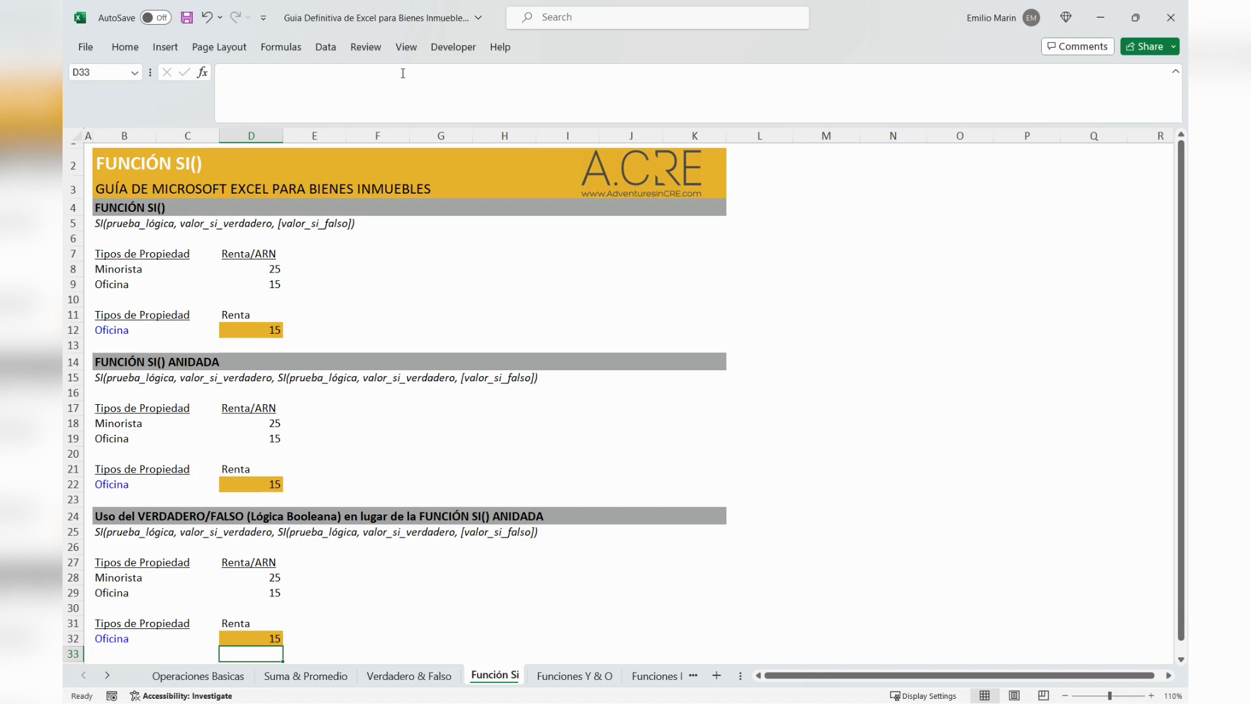
Test the Boolean rent formula with Minorista as the property type in B32.
key(Up)
key(Left)
key(Left)
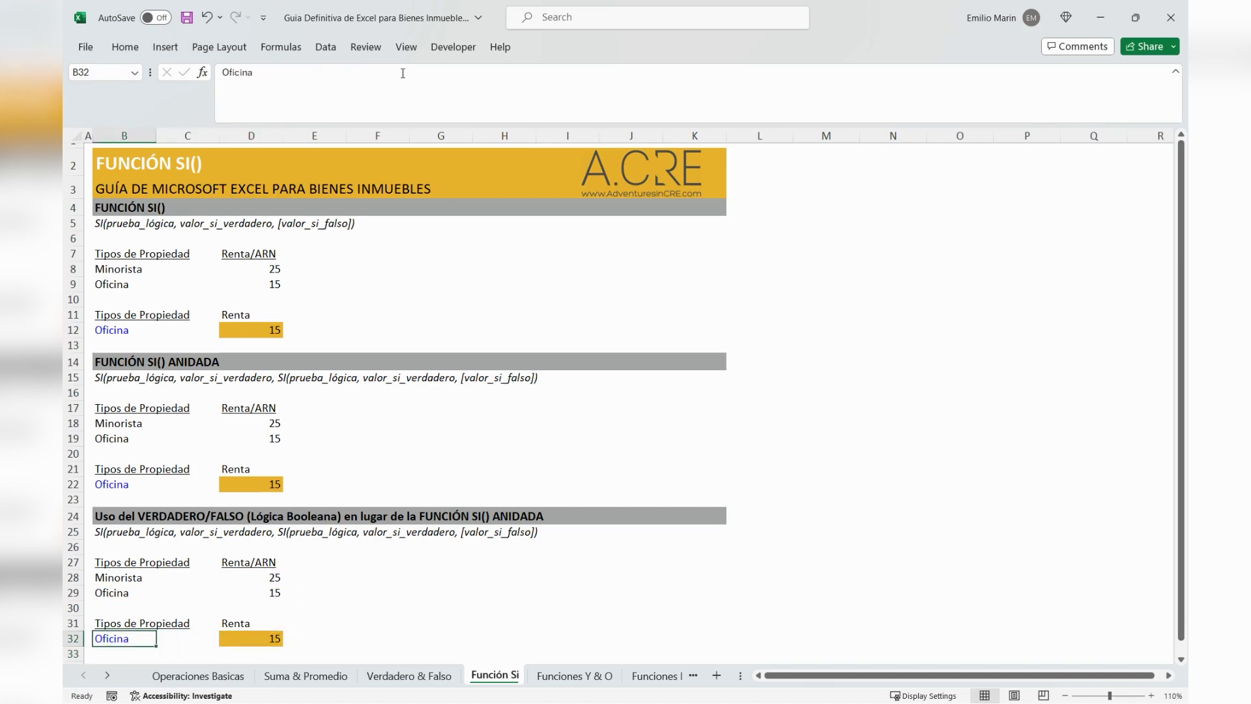
text(Minorista)
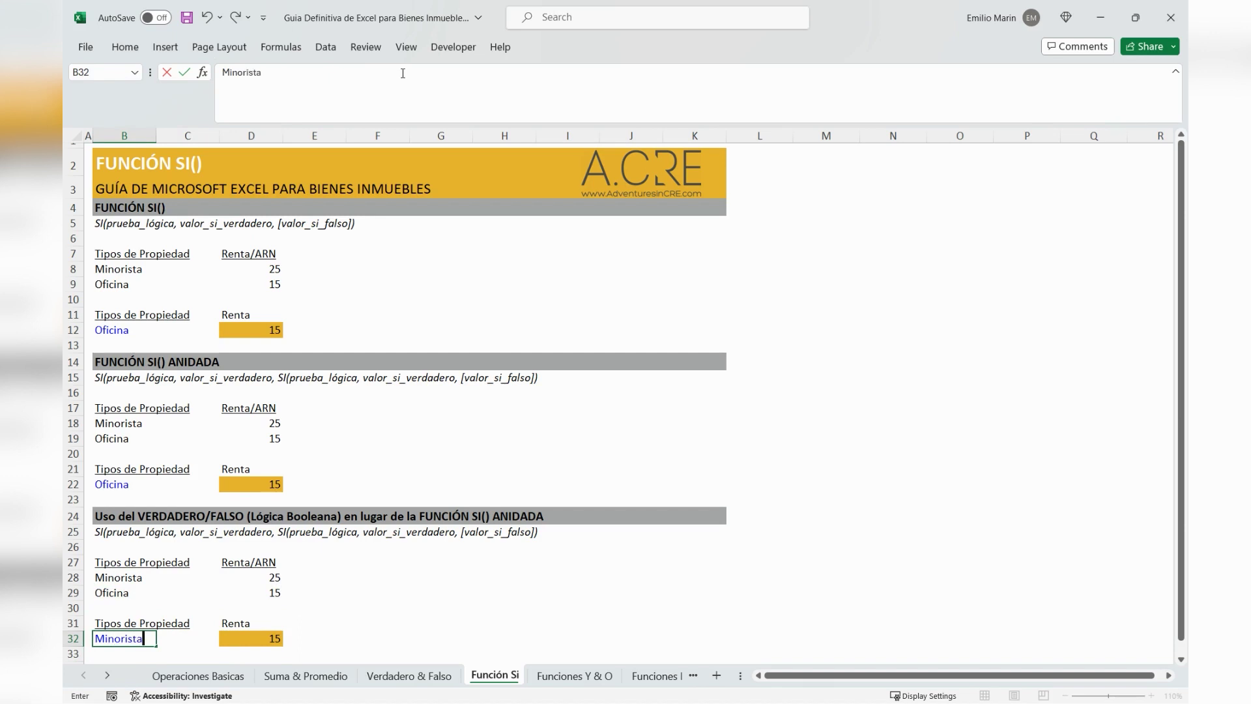
key(Return)
Test the Boolean rent formula with Hotel in B32 and check D32.
key(Up)
text(Hotel)
key(Return)
key(Up)
key(Right)
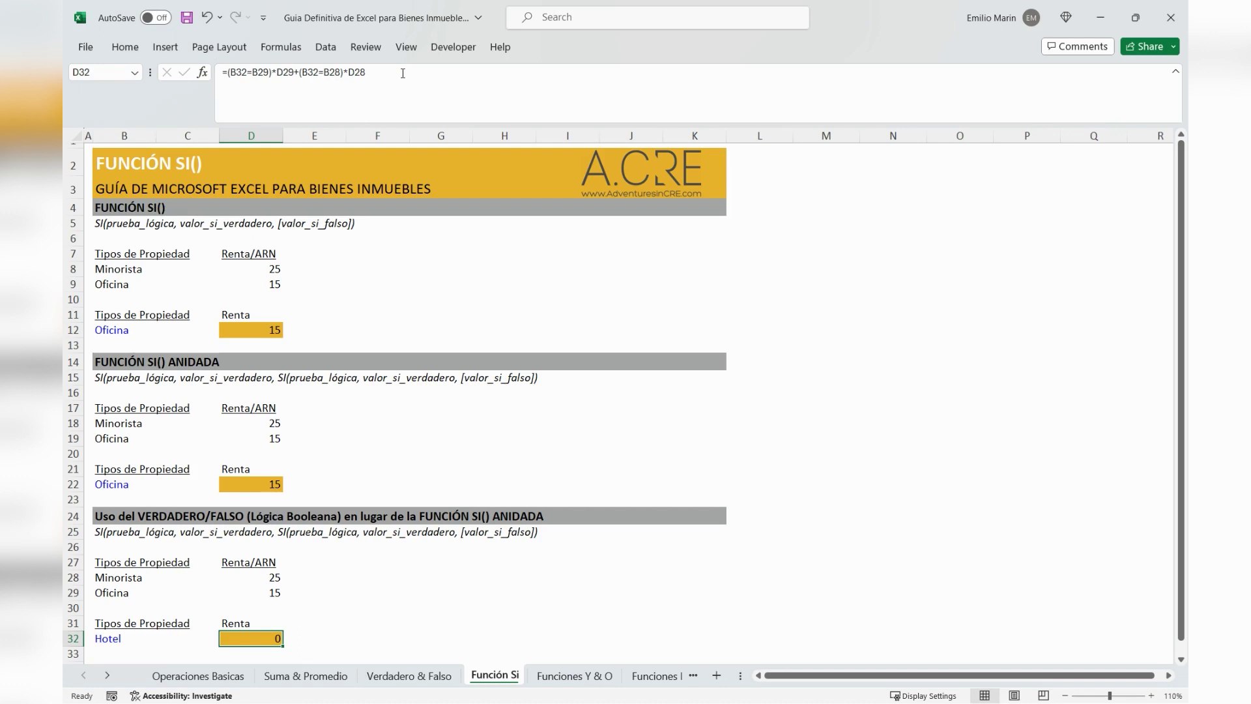
Test the Boolean rent formula with the arbitrary text dsafdsf in B32.
key(Left)
key(Left)
text(dsafdsf)
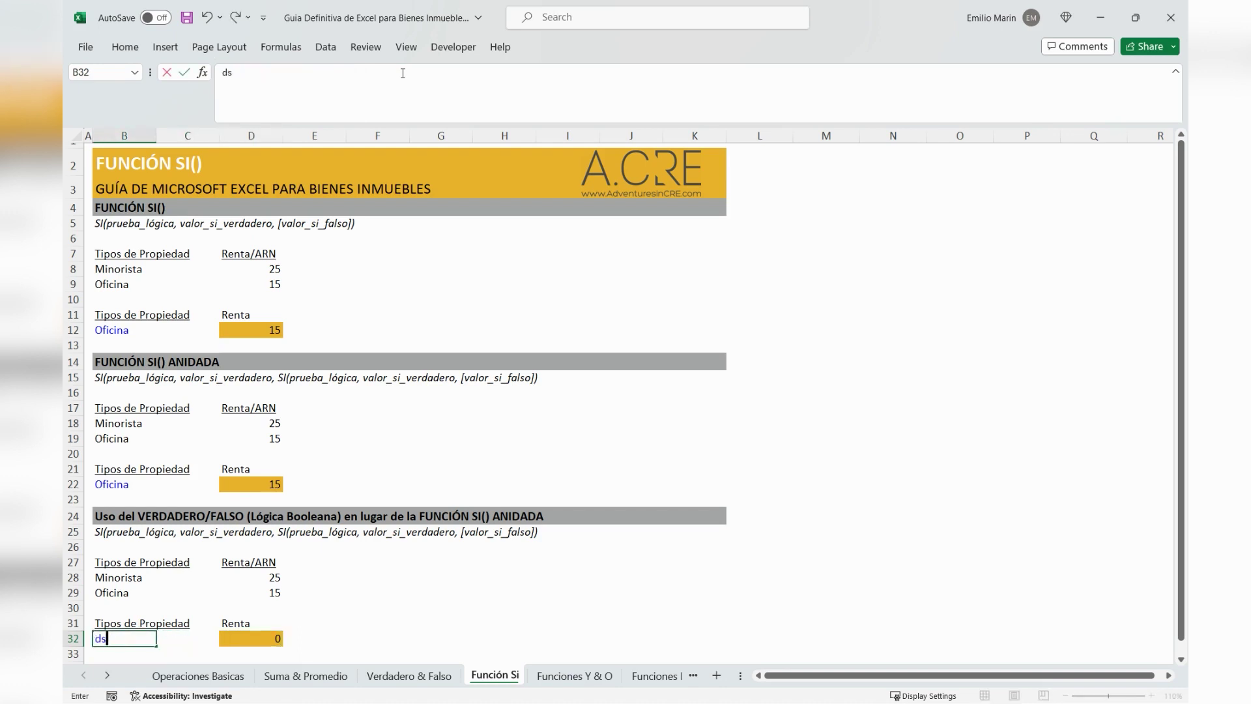
key(Return)
Set the property type in B32 to Minorista and check the rent formula in D32.
key(Up)
text(Minorista)
key(Return)
key(Up)
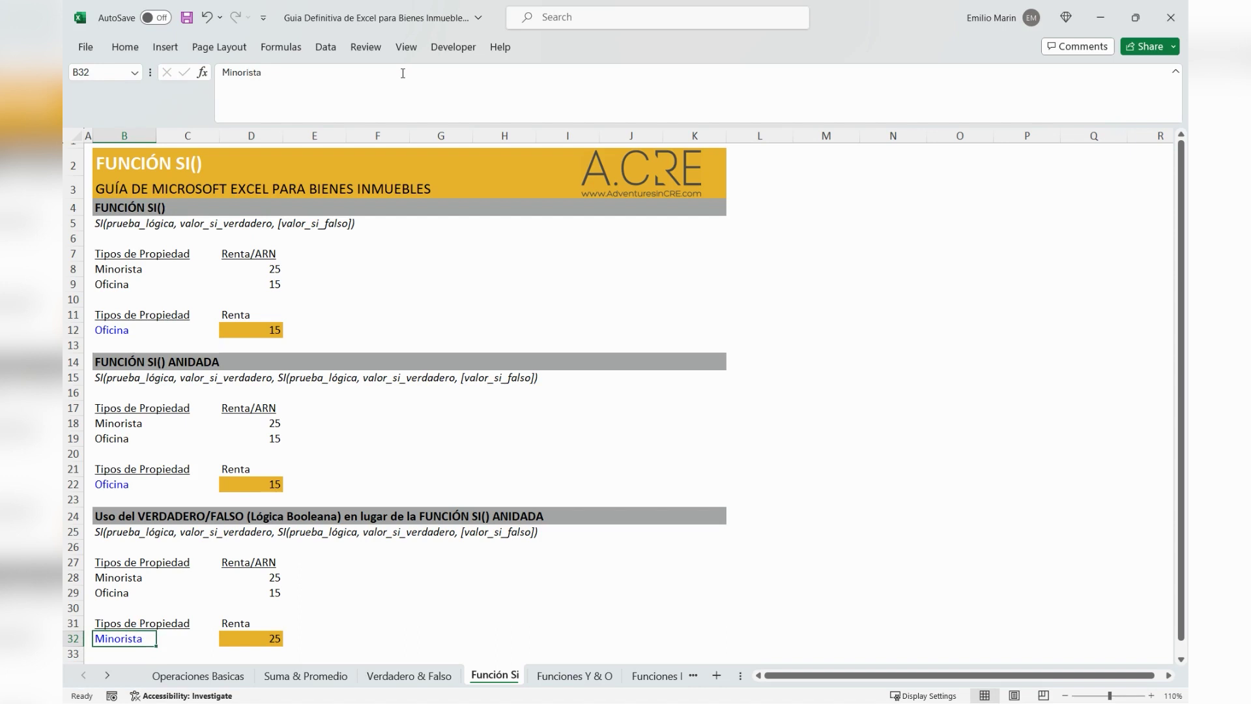
key(Right)
key(Right)
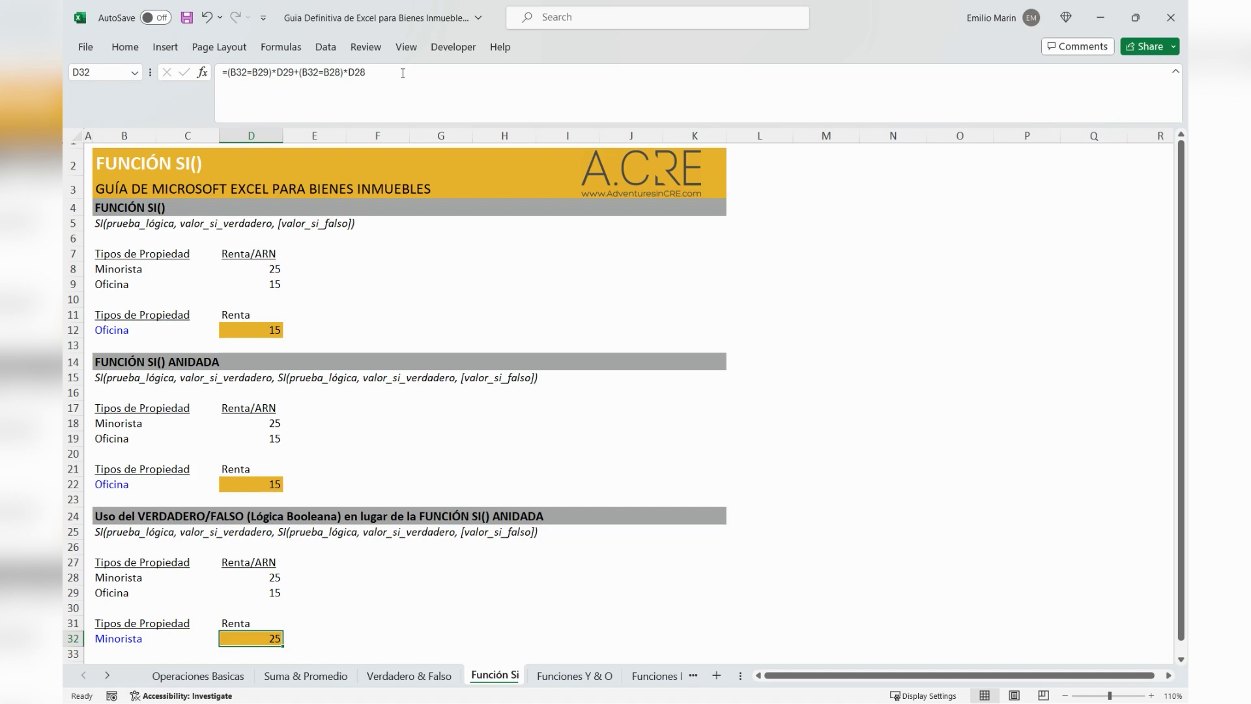
Compare the nested IF formula in D22 with the Boolean formula in D32.
click(253, 482)
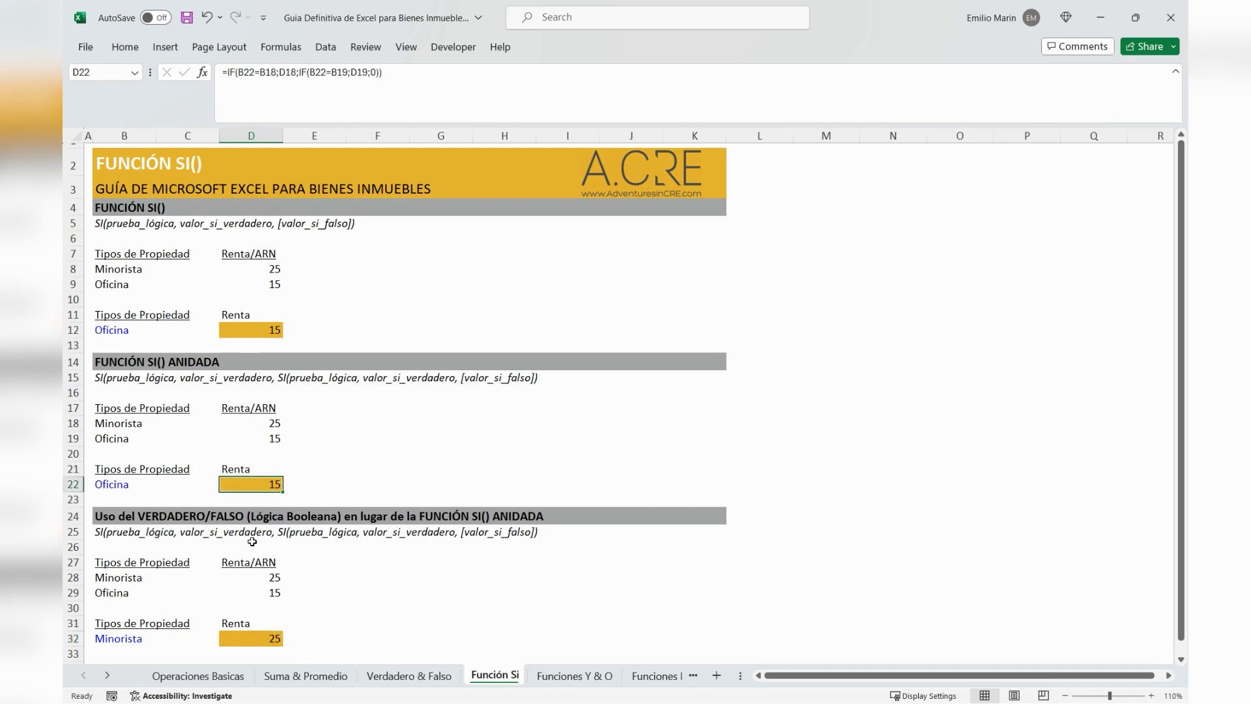
click(249, 639)
click(274, 486)
click(264, 637)
click(270, 485)
click(258, 638)
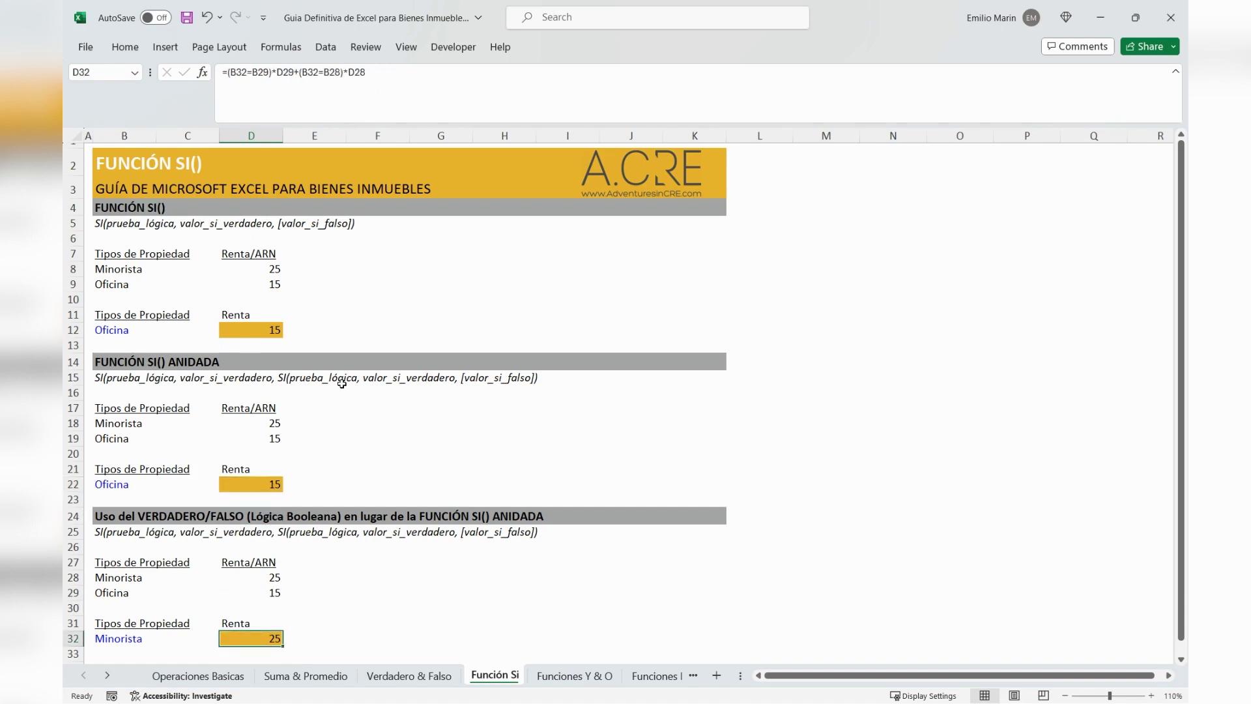
Examine the cell references used in the Boolean formula in D32 and in the nested IF formula in D22.
click(375, 73)
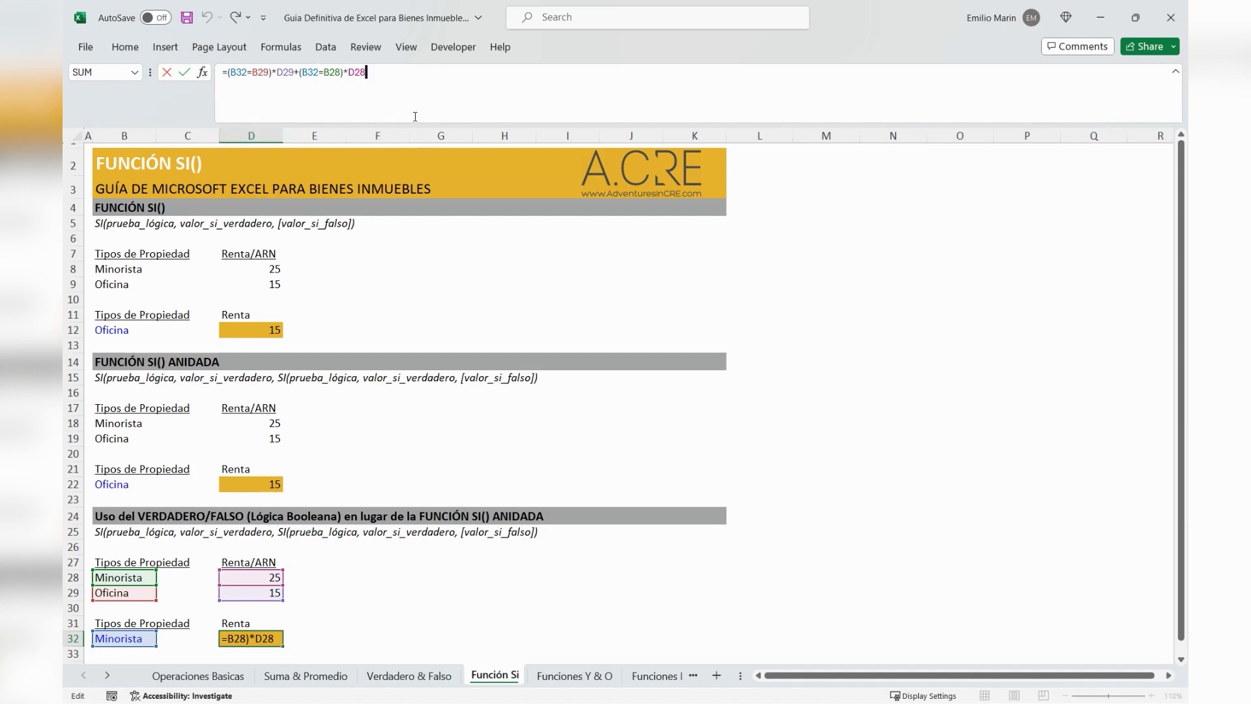
key(ctrl+Return)
click(257, 485)
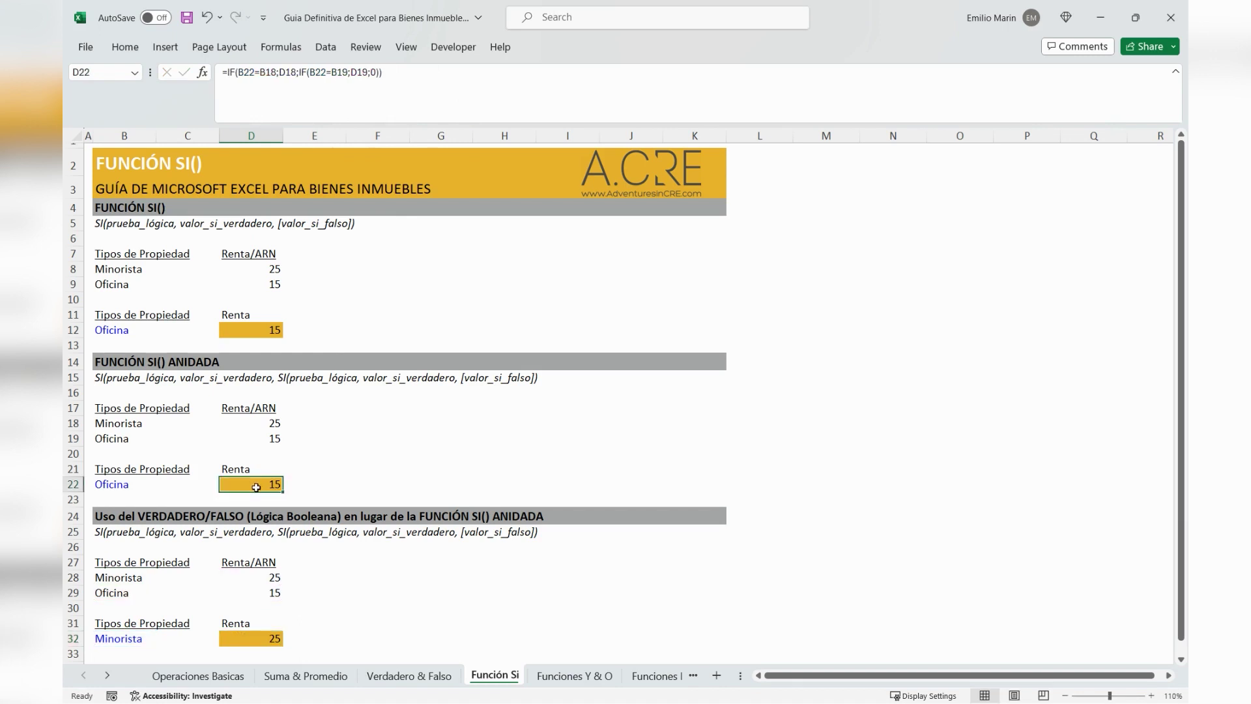
click(479, 104)
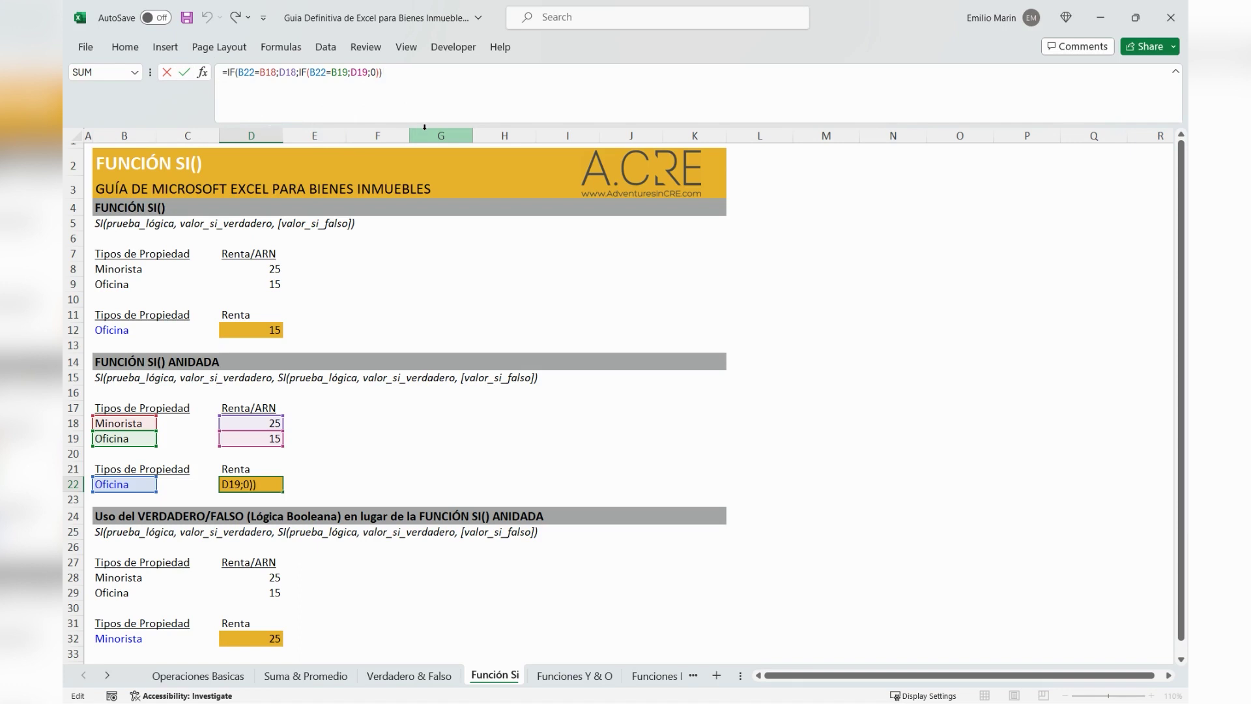
key(Return)
key(Down)
key(Down)
key(Down)
key(Down)
key(Down)
key(Down)
key(Down)
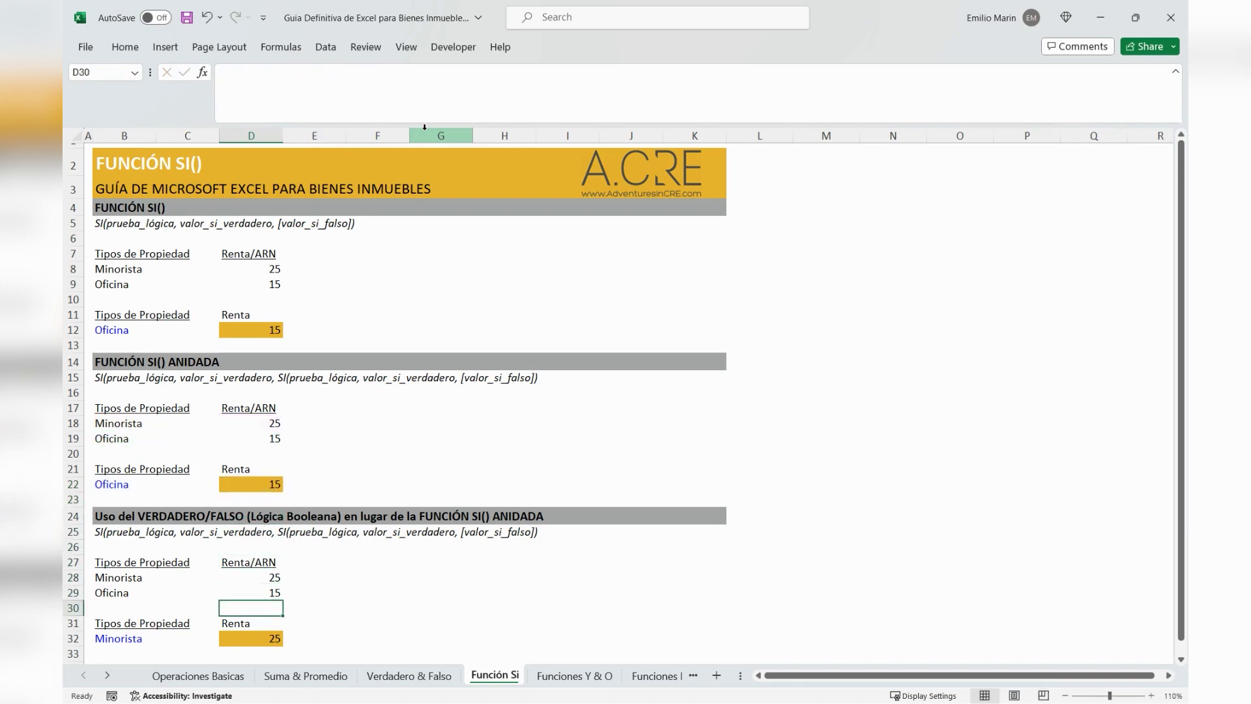